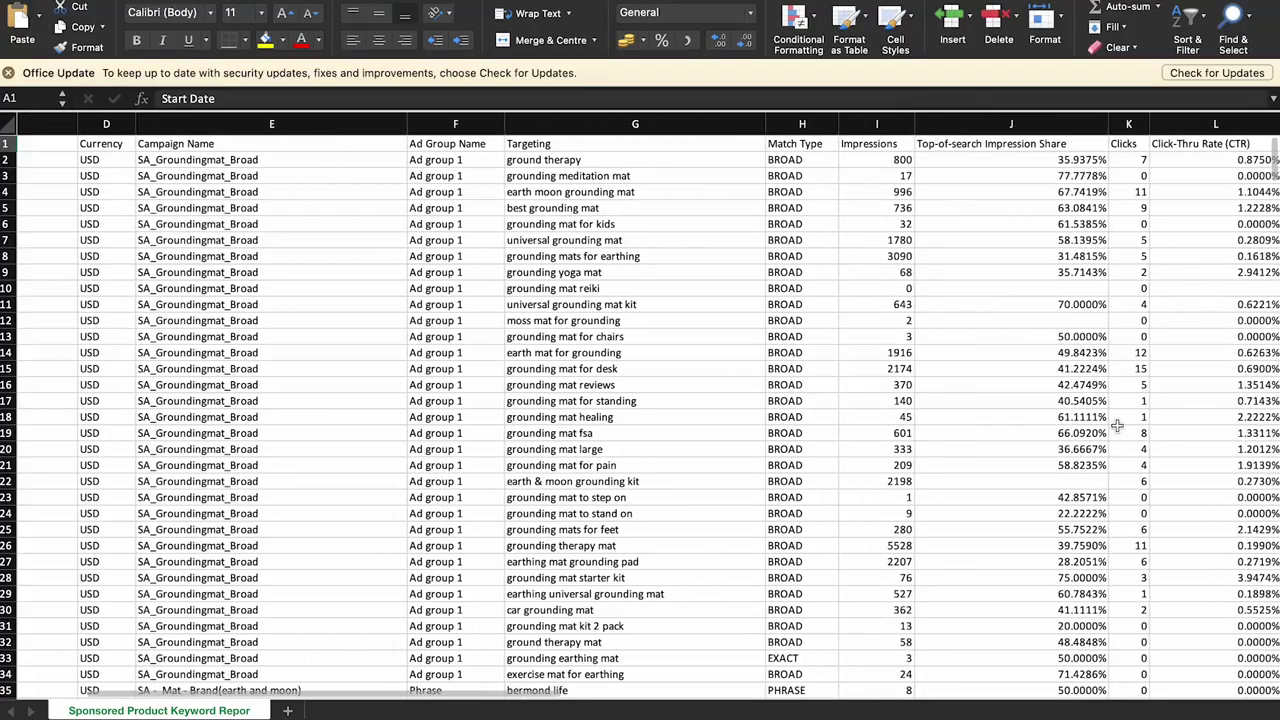
Scroll the keyword report right until the Spend, ACOS and ROAS columns are visible
{"action": "scroll", "coordinate": [1117, 425], "scroll_direction": "right", "scroll_amount": 3}
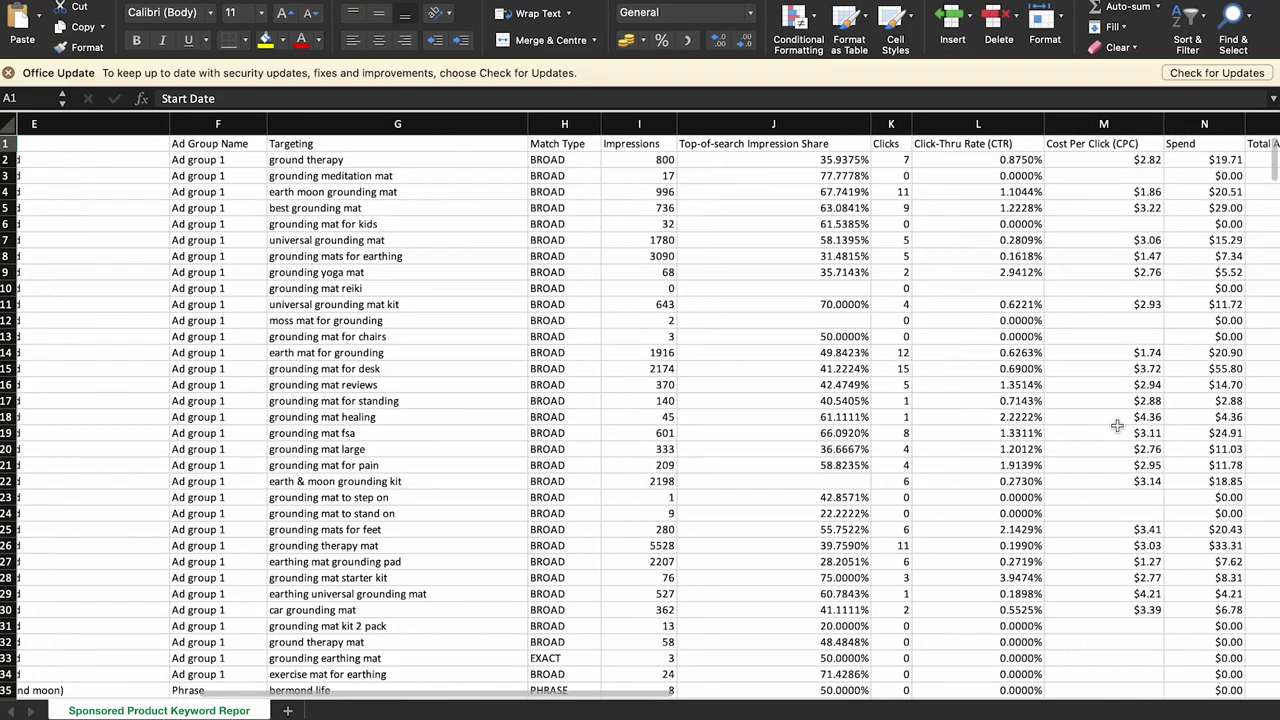
{"action": "scroll", "coordinate": [1117, 425], "scroll_direction": "right", "scroll_amount": 4}
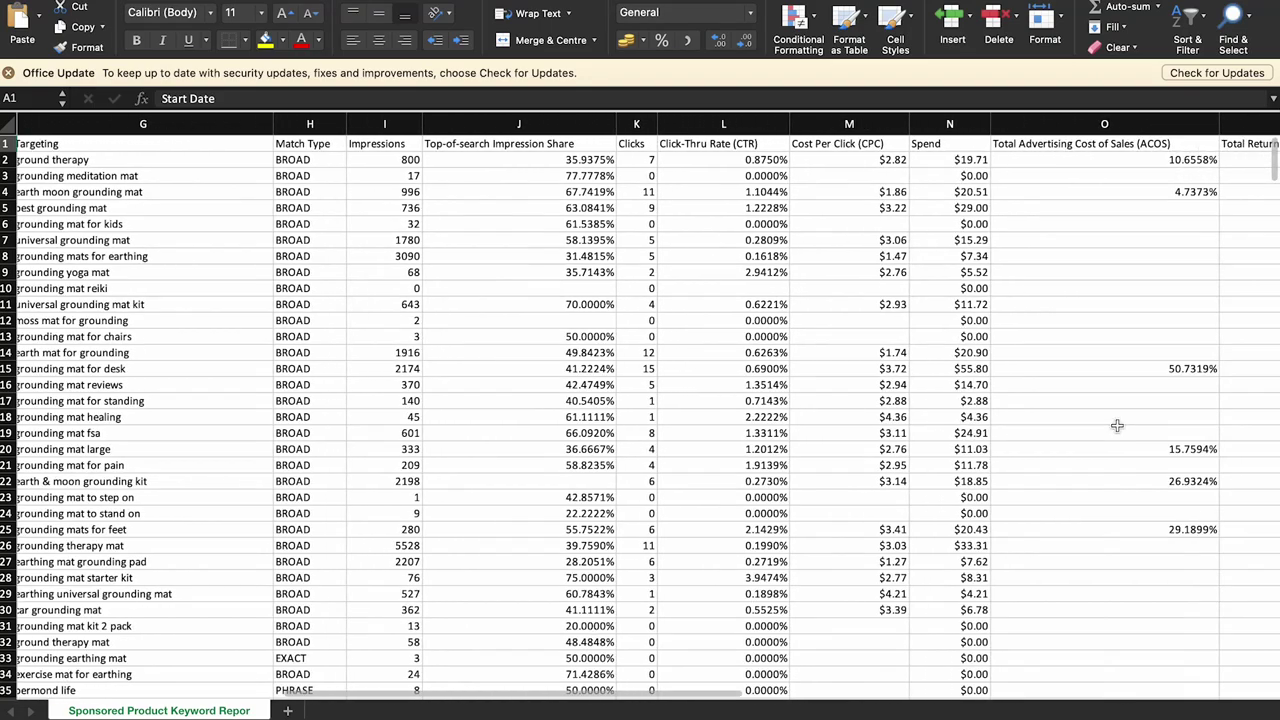
{"action": "scroll", "coordinate": [1117, 425], "scroll_direction": "right", "scroll_amount": 4}
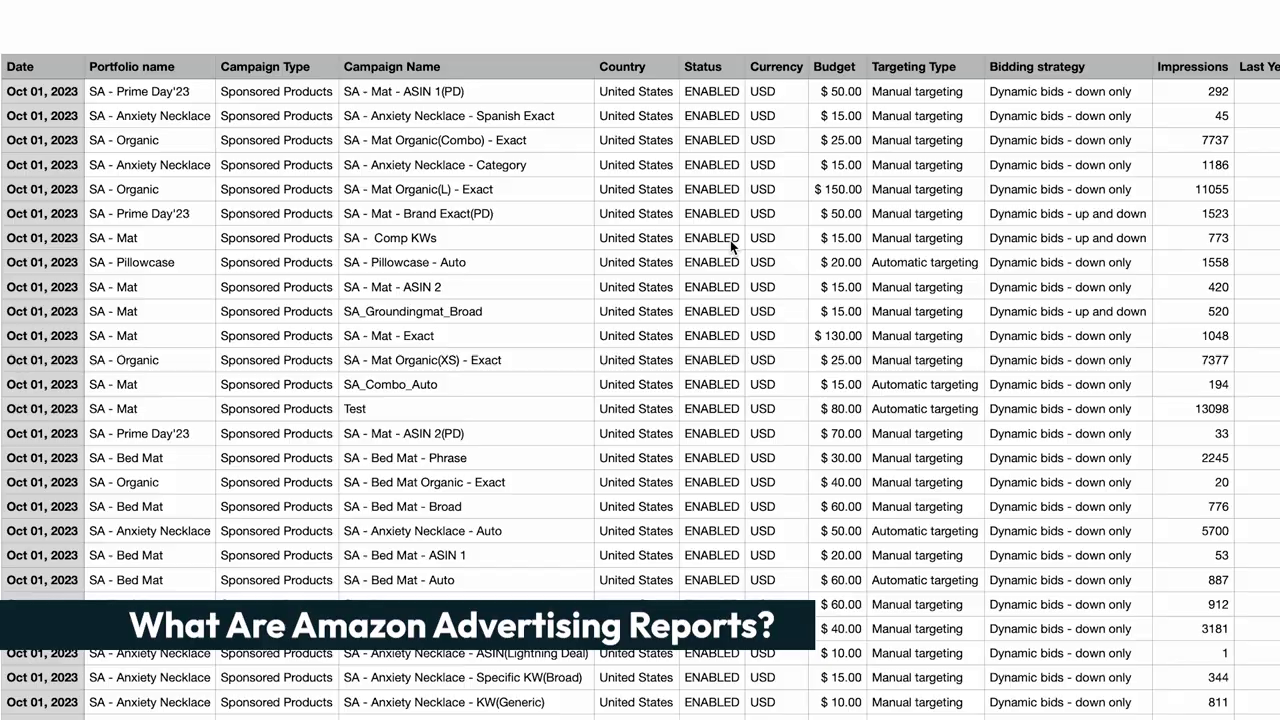
Scroll the campaign report past Impressions and Clicks to show the CTR, Spend and CPC columns
{"action": "scroll", "coordinate": [1115, 477], "scroll_direction": "right", "scroll_amount": 5}
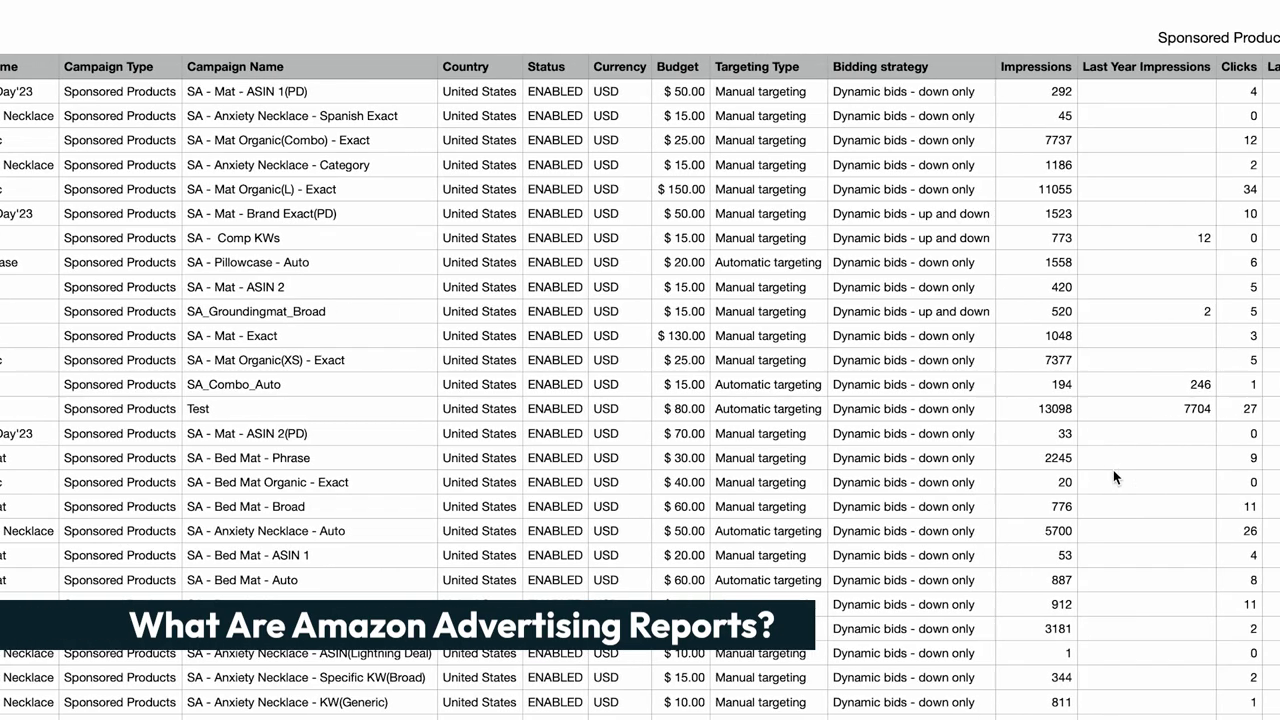
{"action": "scroll", "coordinate": [1115, 477], "scroll_direction": "right", "scroll_amount": 3}
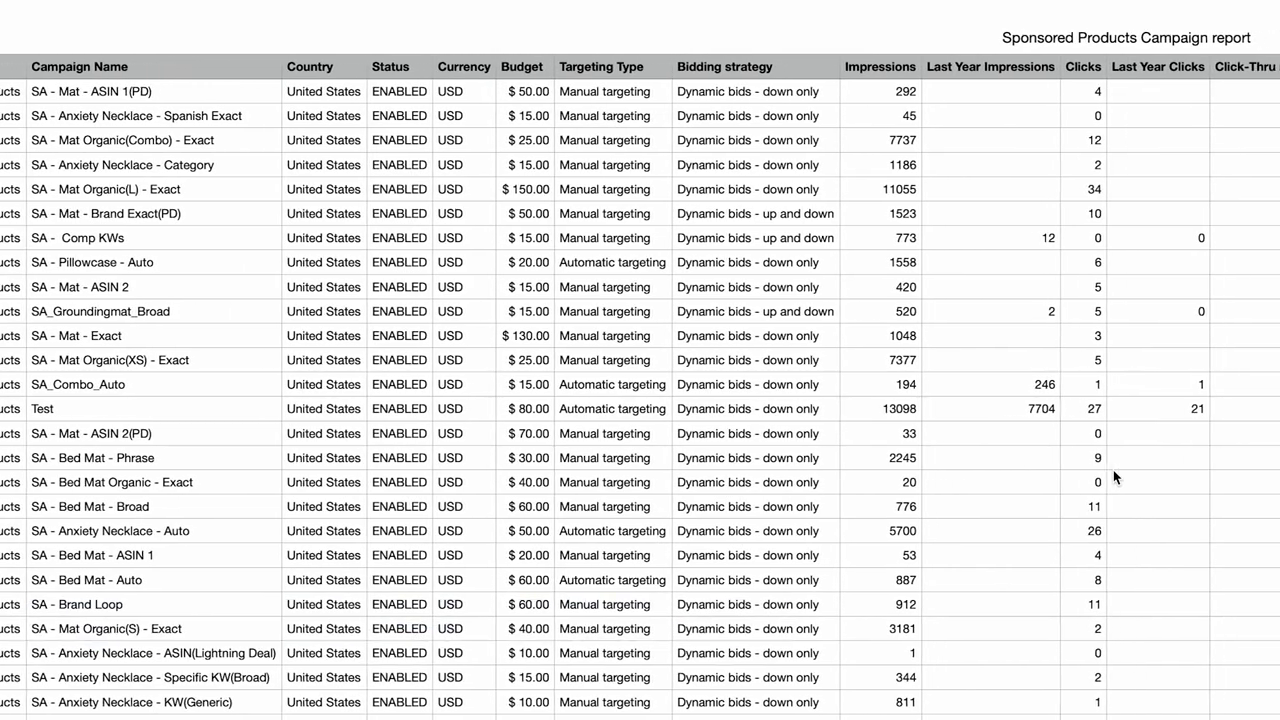
{"action": "scroll", "coordinate": [1115, 477], "scroll_direction": "right", "scroll_amount": 1}
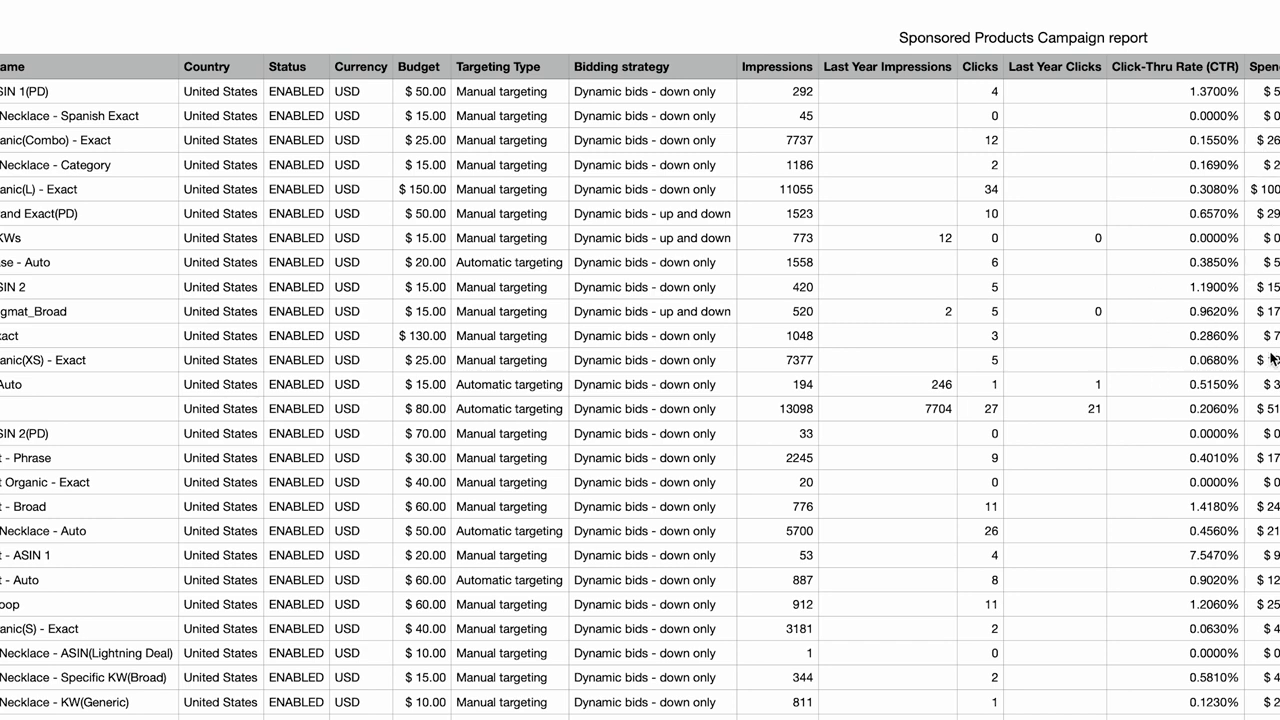
{"action": "scroll", "coordinate": [976, 407], "scroll_direction": "left", "scroll_amount": 3}
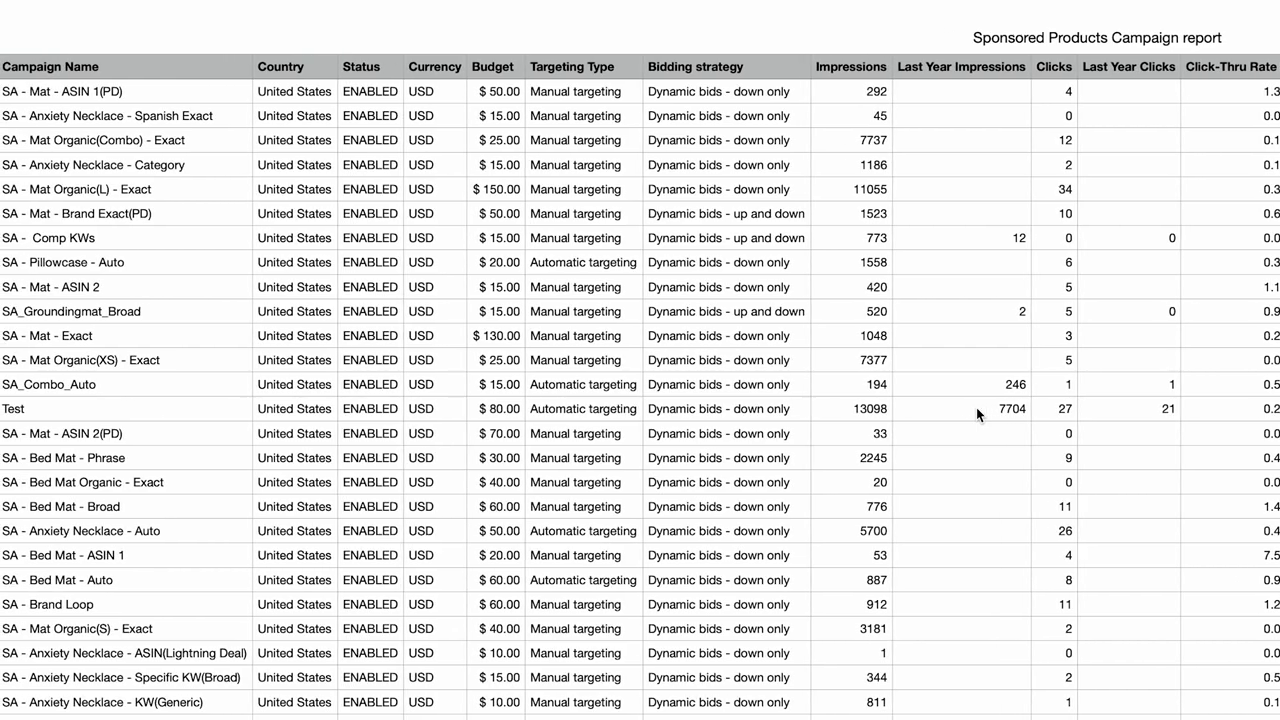
{"action": "scroll", "coordinate": [976, 407], "scroll_direction": "right", "scroll_amount": 8}
{"action": "scroll", "coordinate": [976, 407], "scroll_direction": "right", "scroll_amount": 6}
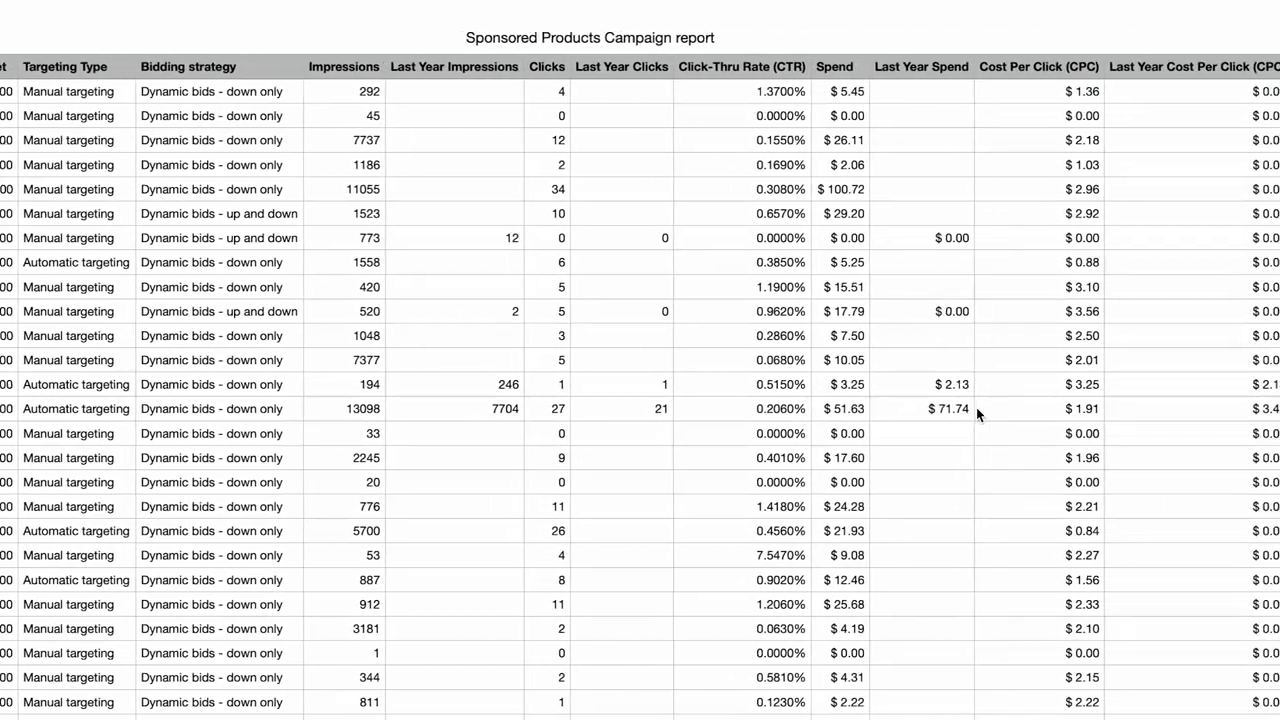
{"action": "scroll", "coordinate": [976, 407], "scroll_direction": "right", "scroll_amount": 2}
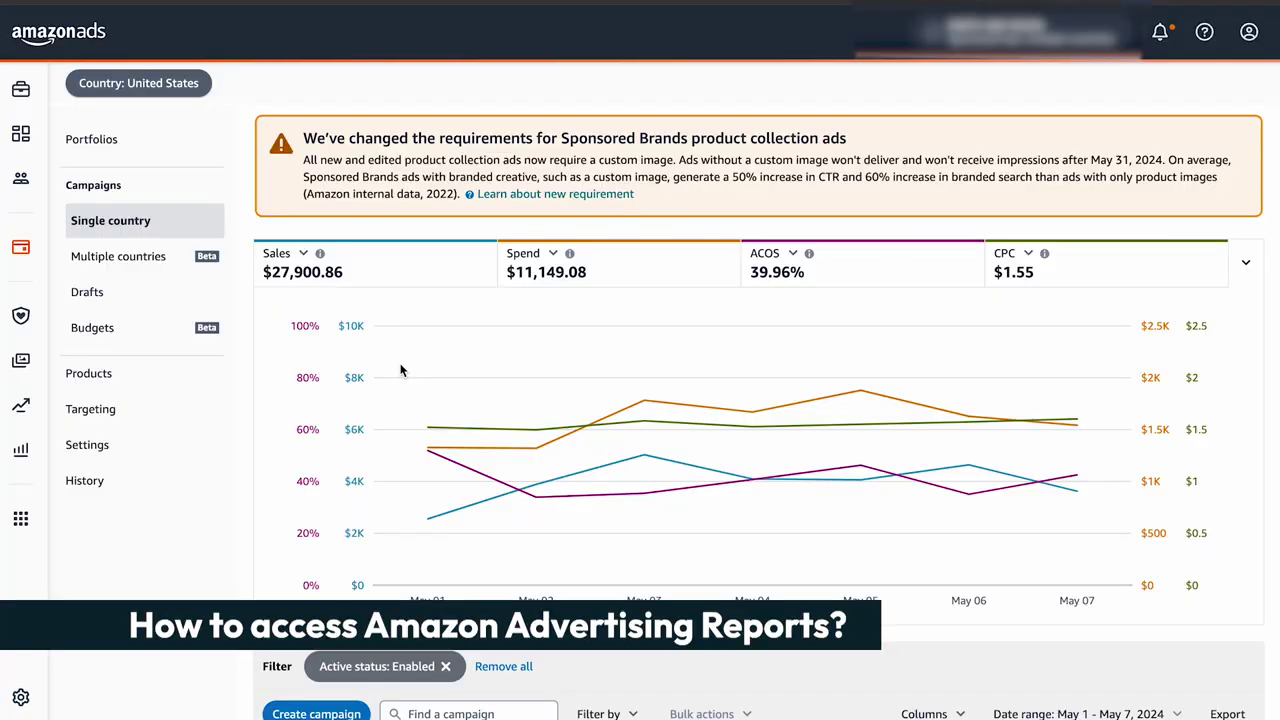
Go to Sponsored ads reports under Measurement & Reporting and start a new report
{"action": "left_click", "coordinate": [24, 452]}
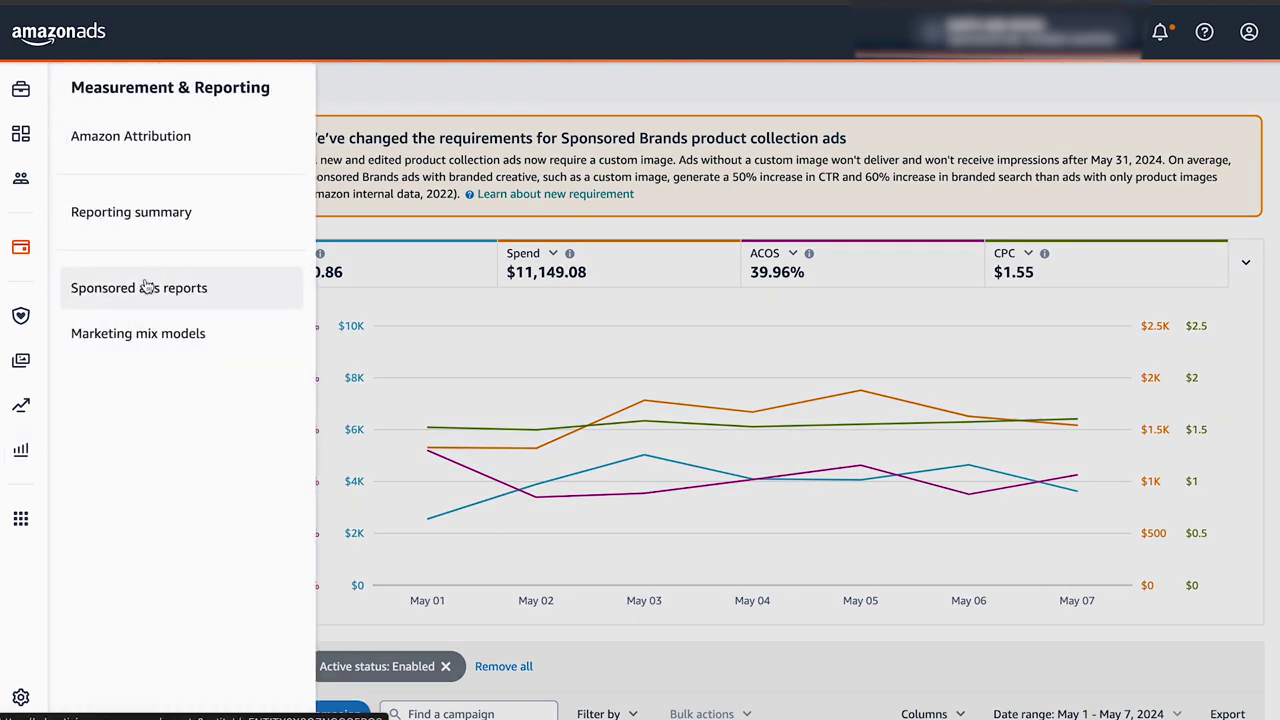
{"action": "left_click", "coordinate": [240, 290]}
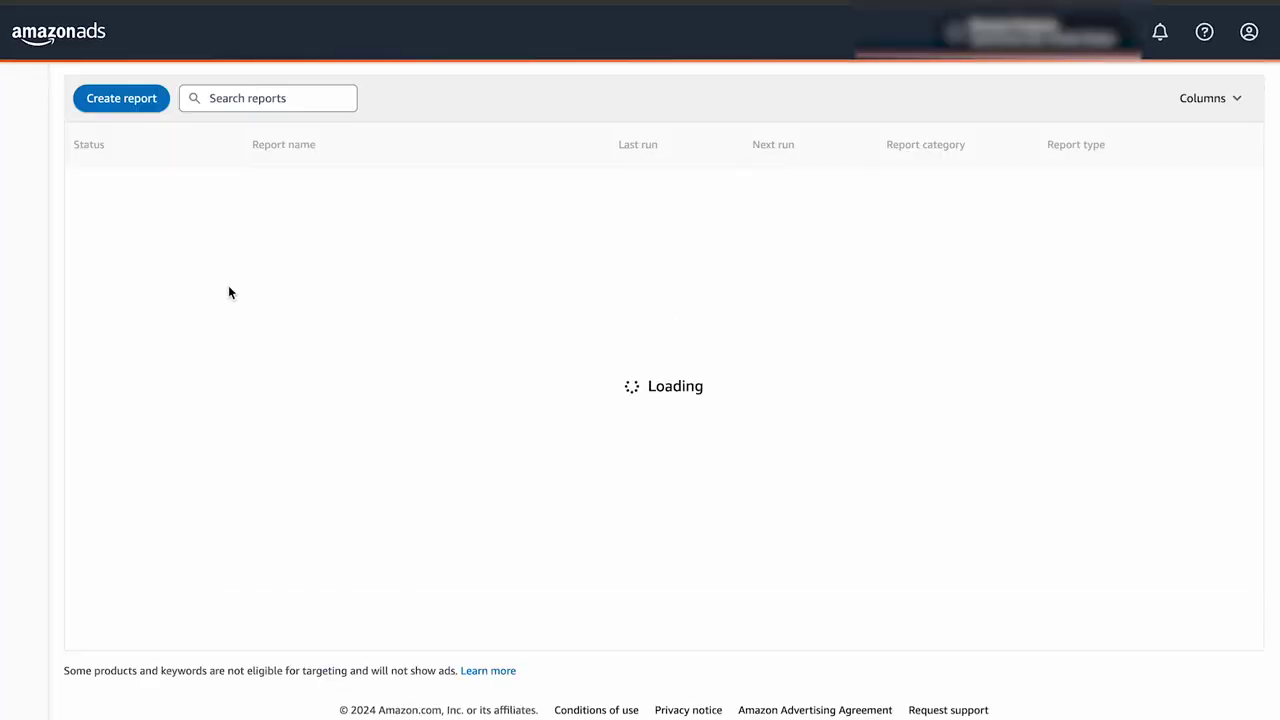
{"action": "left_click", "coordinate": [141, 106]}
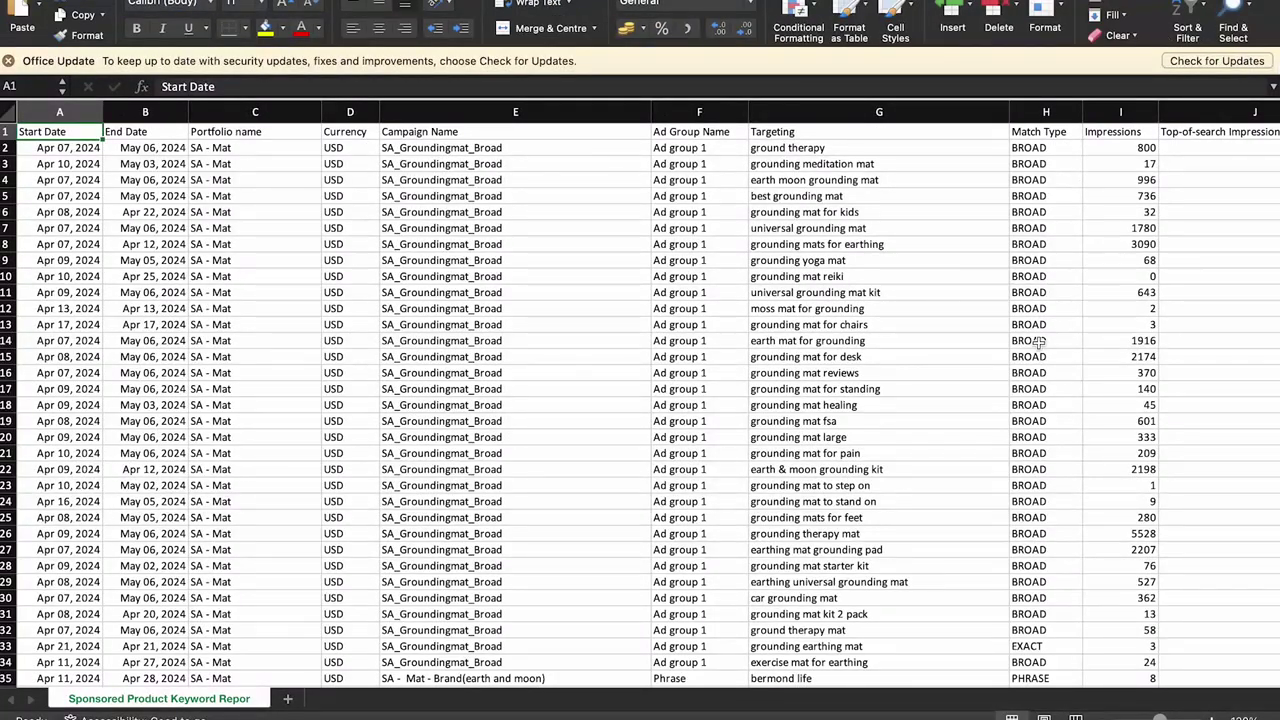
Scroll right through the advertised product report's Advertised SKU and ASIN columns
{"action": "scroll", "coordinate": [1061, 348], "scroll_direction": "right", "scroll_amount": 5}
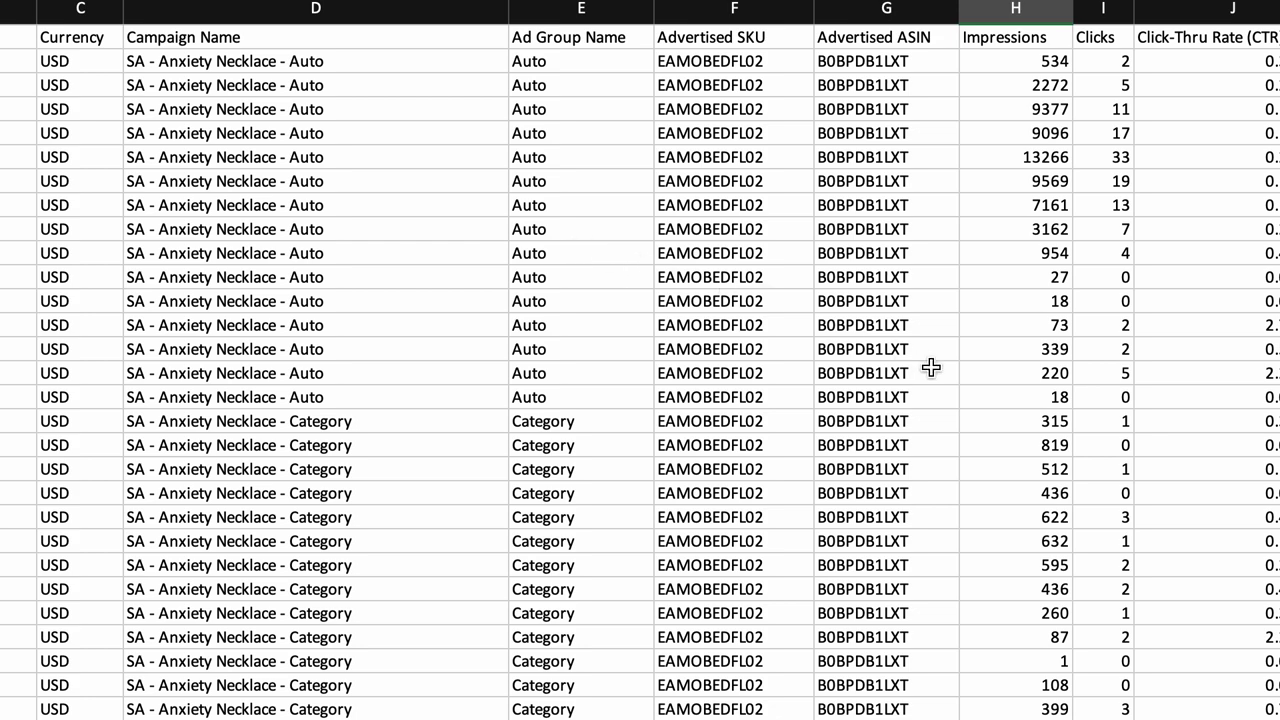
Scroll right to columns J–O: CPC, Spend, 7 Day Total Sales, ACOS and ROAS
{"action": "scroll", "coordinate": [975, 367], "scroll_direction": "right", "scroll_amount": 6}
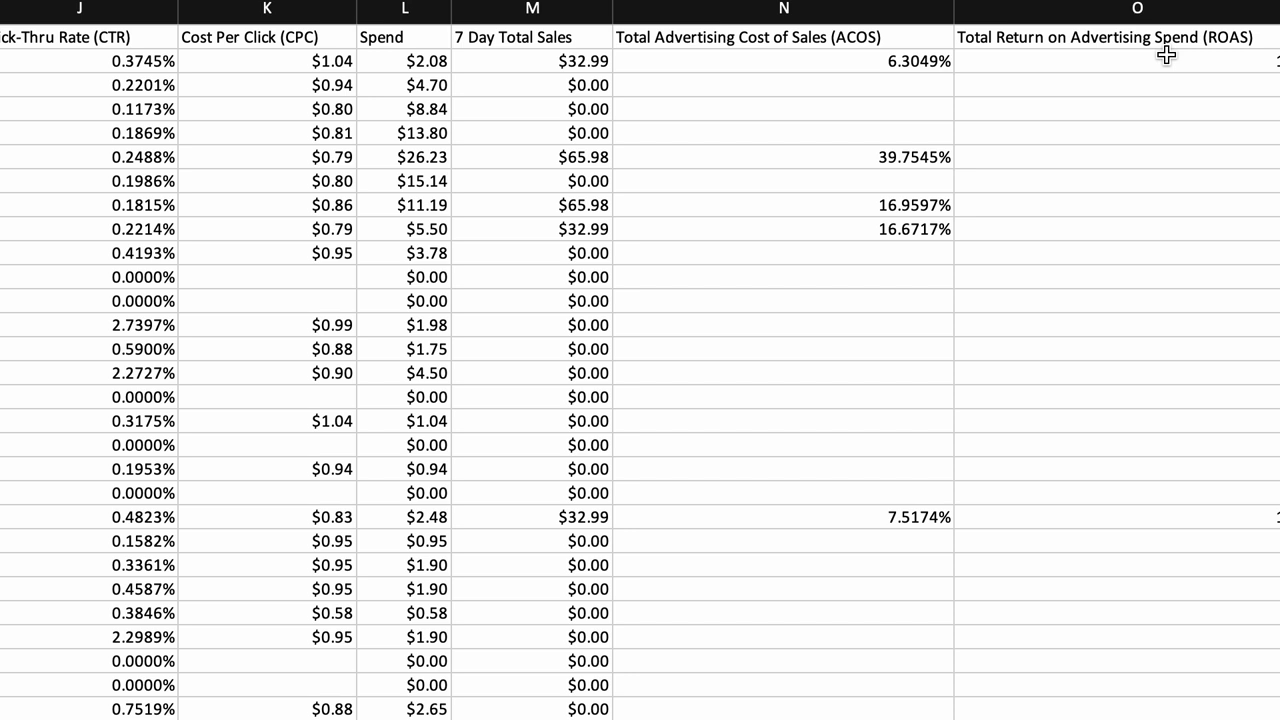
Scroll right to columns P–T: 7 Day Total Orders, Units, Conversion Rate, Advertised and Other SKU Units
{"action": "scroll", "coordinate": [1263, 220], "scroll_direction": "right", "scroll_amount": 5}
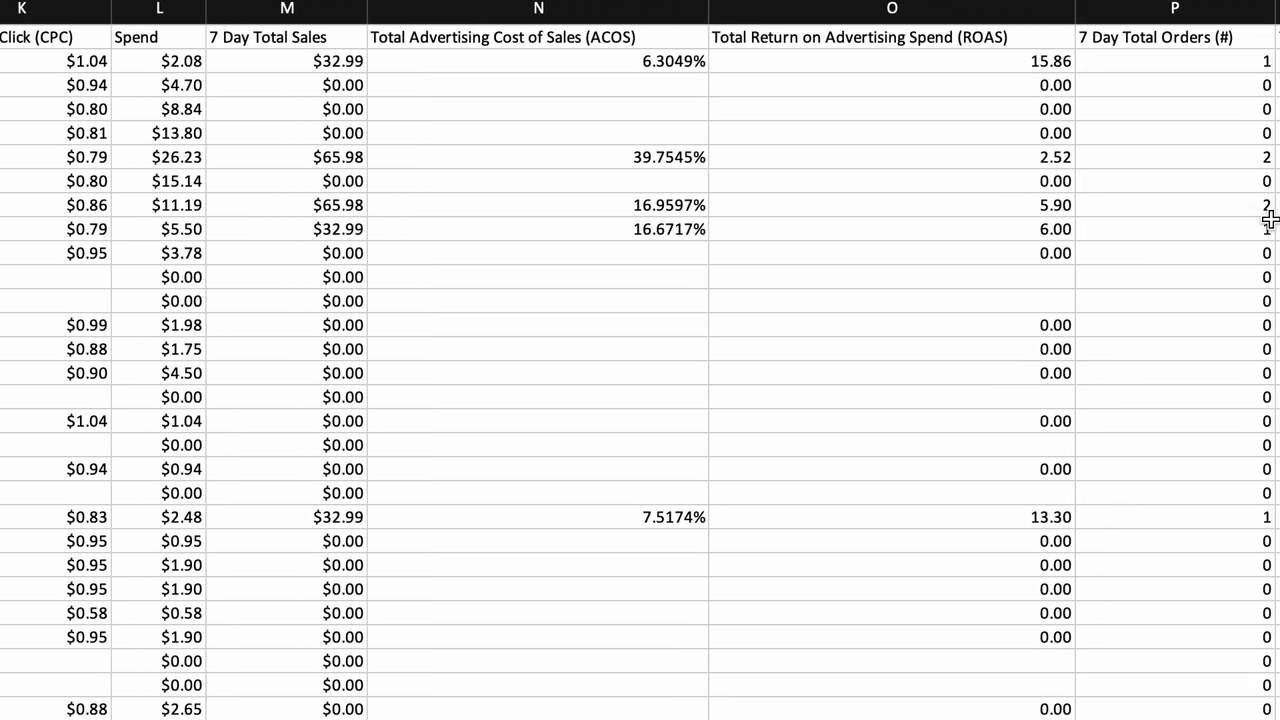
{"action": "scroll", "coordinate": [1268, 220], "scroll_direction": "right", "scroll_amount": 2}
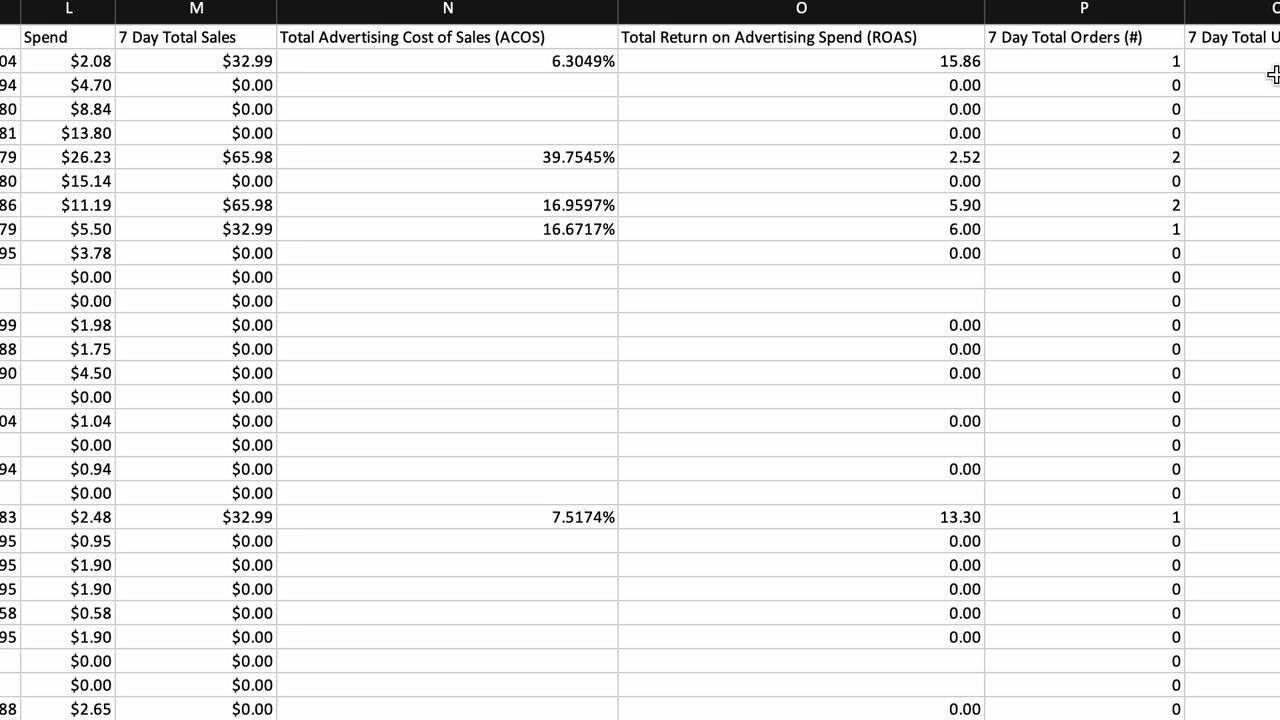
{"action": "scroll", "coordinate": [1272, 80], "scroll_direction": "right", "scroll_amount": 5}
{"action": "scroll", "coordinate": [1272, 92], "scroll_direction": "right", "scroll_amount": 1}
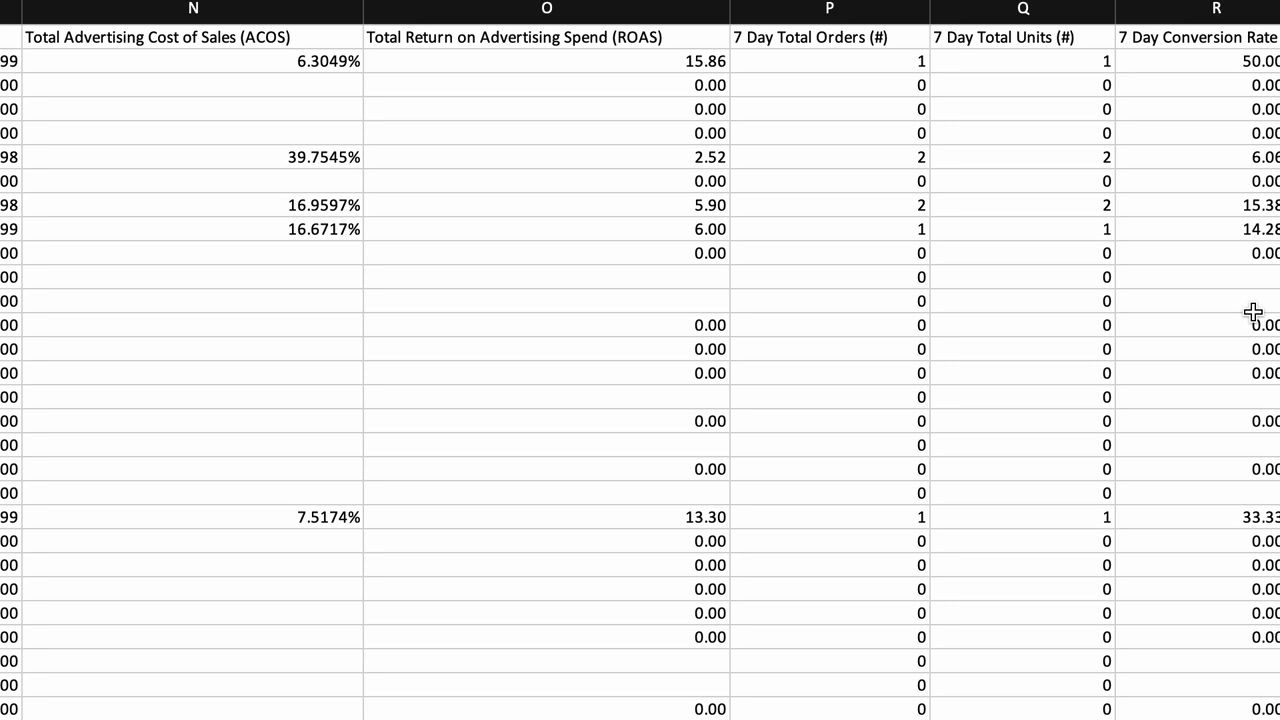
{"action": "scroll", "coordinate": [1251, 309], "scroll_direction": "right", "scroll_amount": 3}
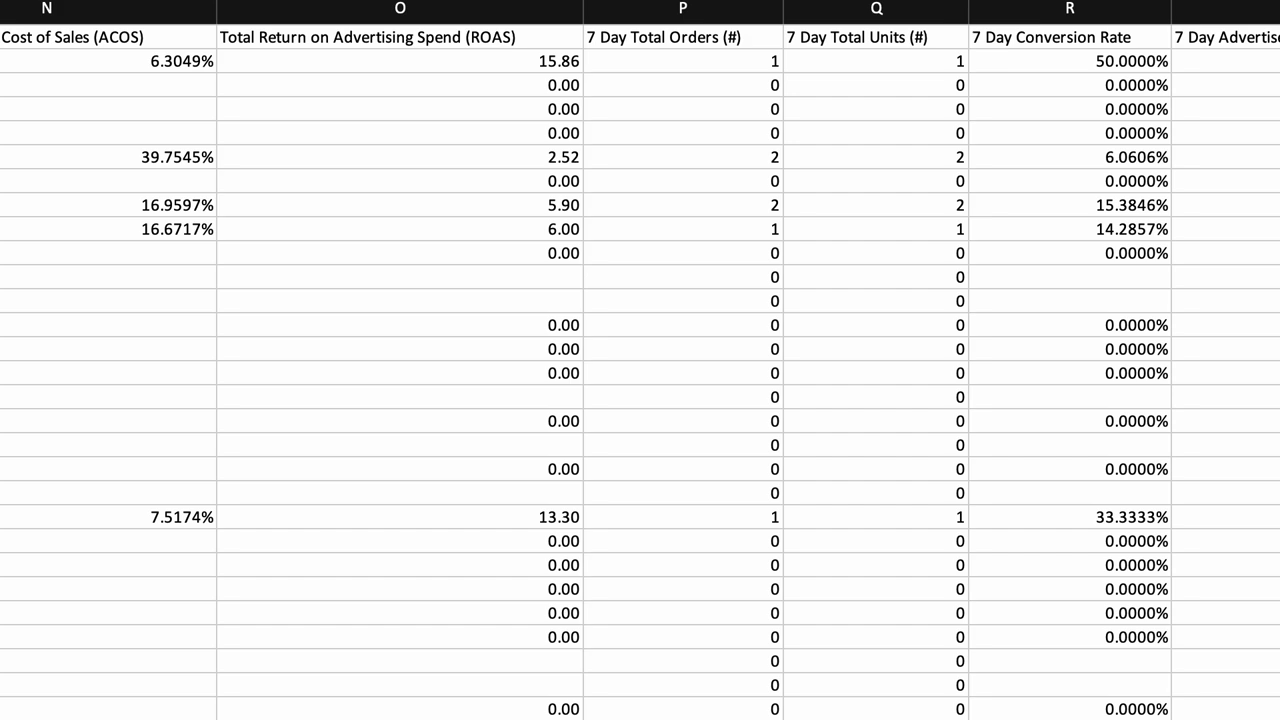
{"action": "scroll", "coordinate": [640, 360], "scroll_direction": "right", "scroll_amount": 5}
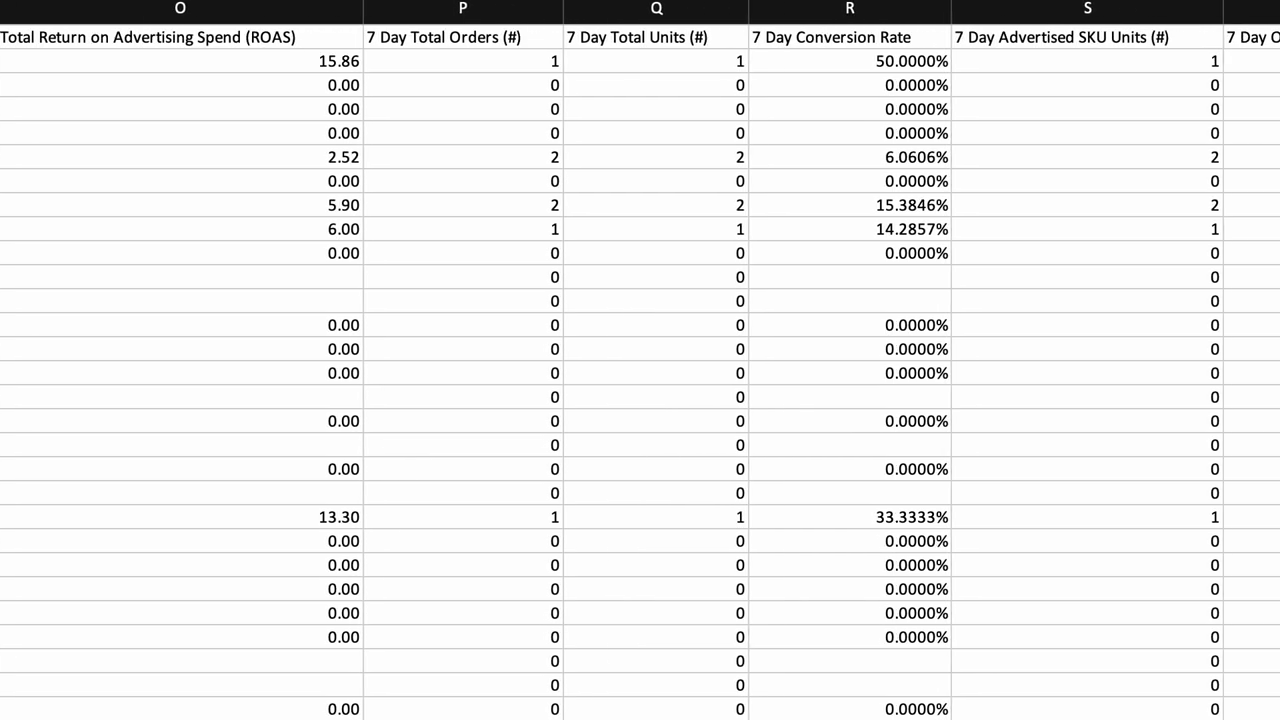
{"action": "scroll", "coordinate": [640, 360], "scroll_direction": "right", "scroll_amount": 6}
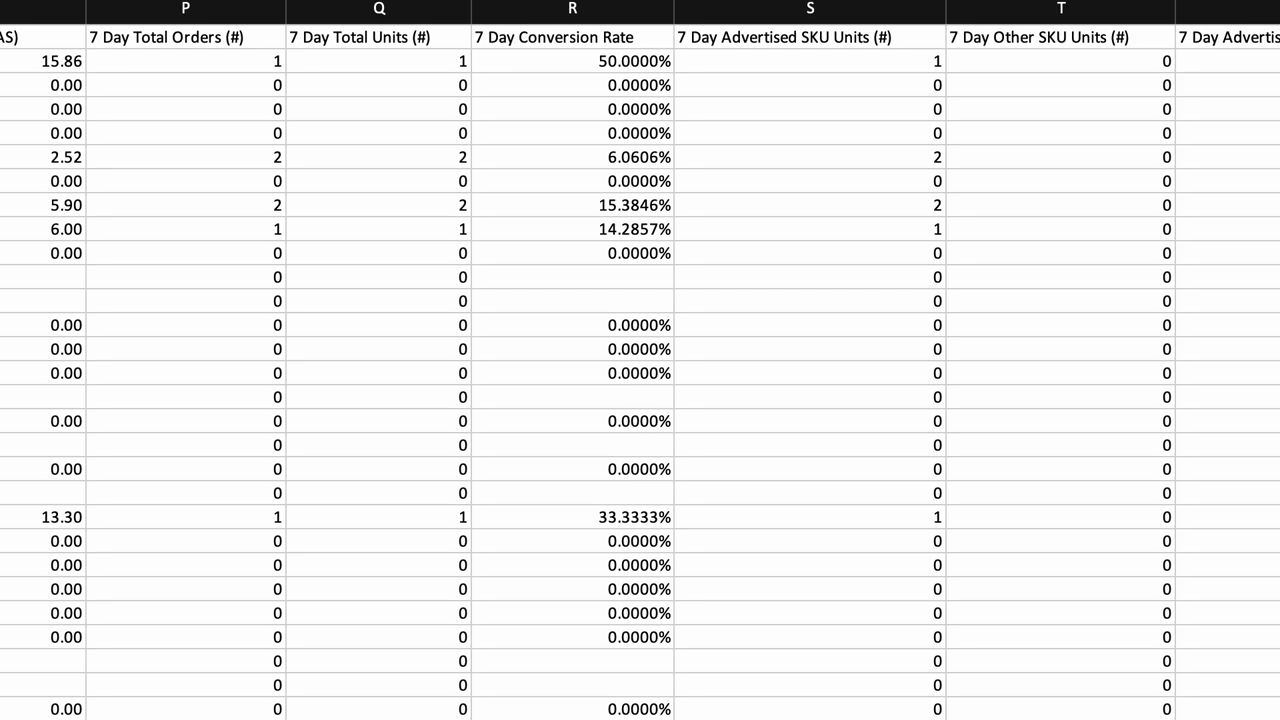
{"action": "scroll", "coordinate": [640, 360], "scroll_direction": "right", "scroll_amount": 5}
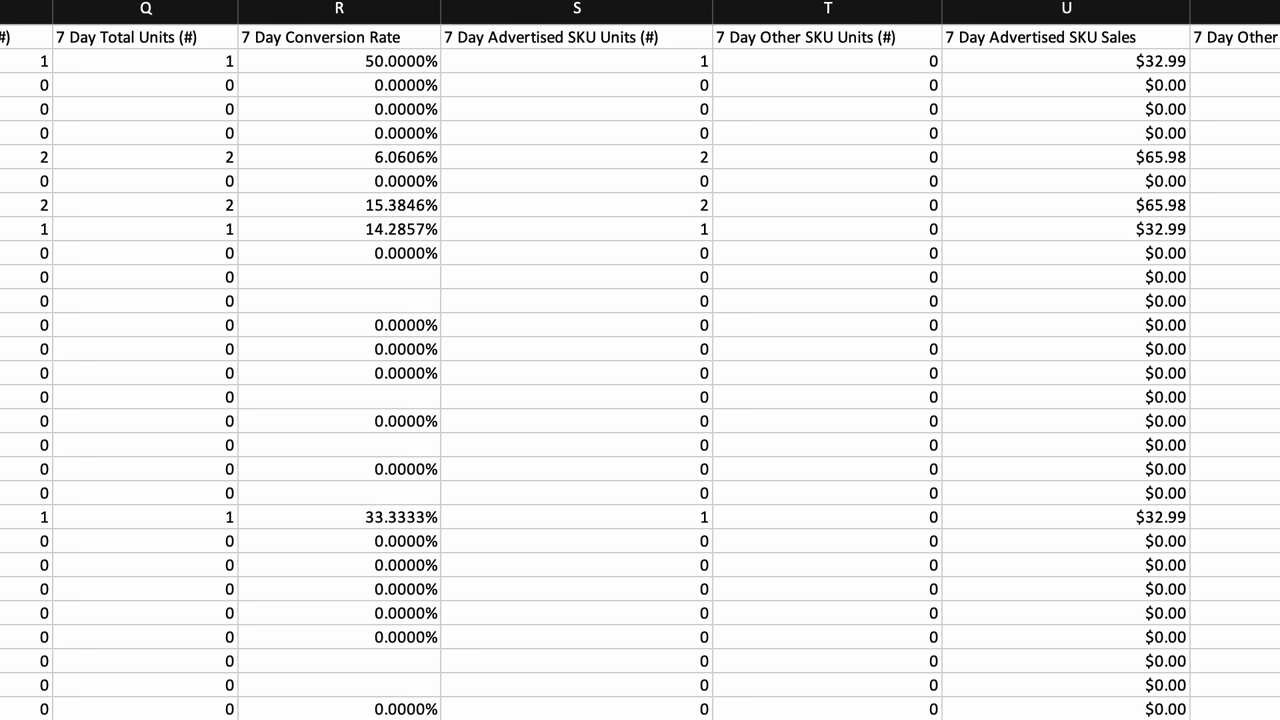
{"action": "scroll", "coordinate": [640, 360], "scroll_direction": "left", "scroll_amount": 3}
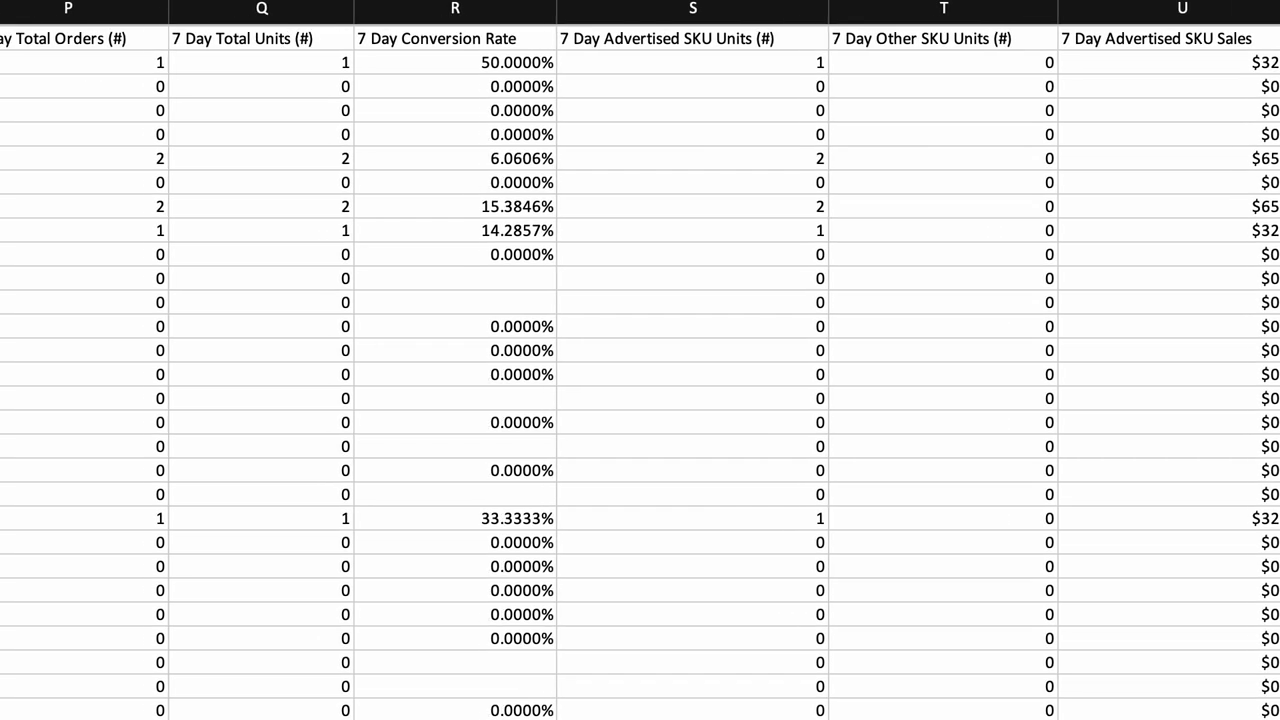
{"action": "scroll", "coordinate": [640, 360], "scroll_direction": "left", "scroll_amount": 1}
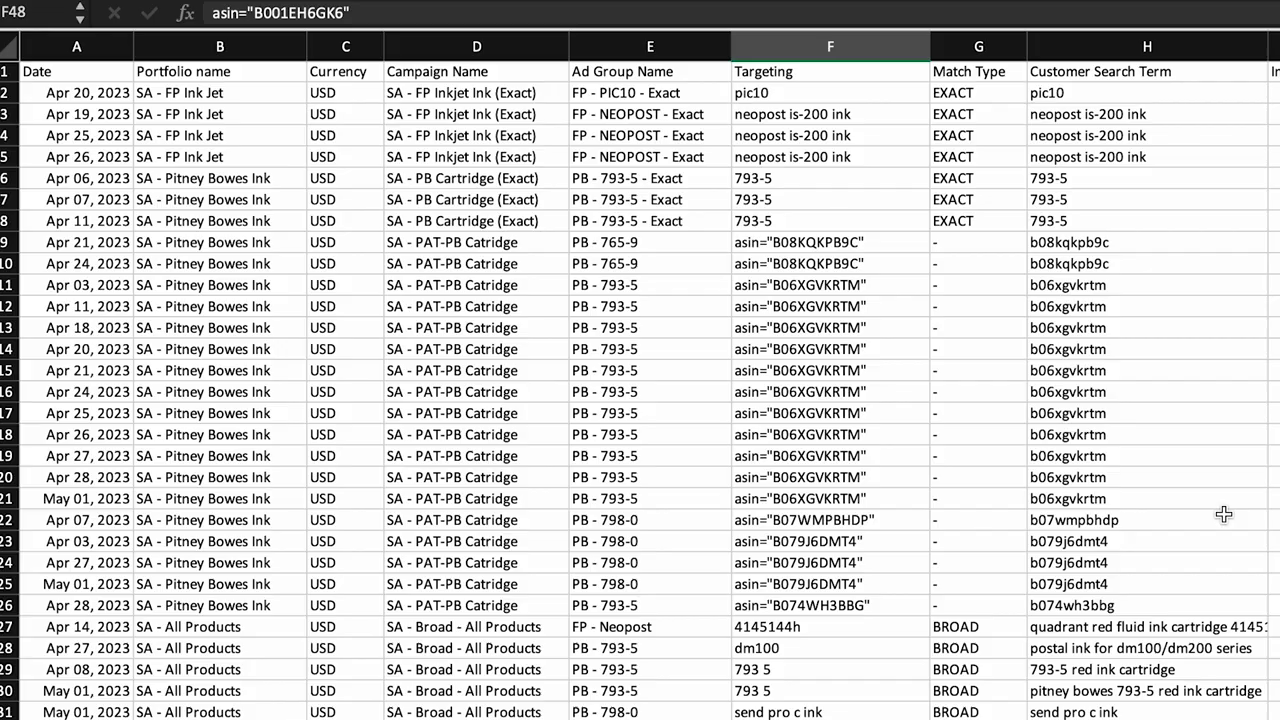
{"action": "scroll", "coordinate": [1224, 514], "scroll_direction": "right", "scroll_amount": 3}
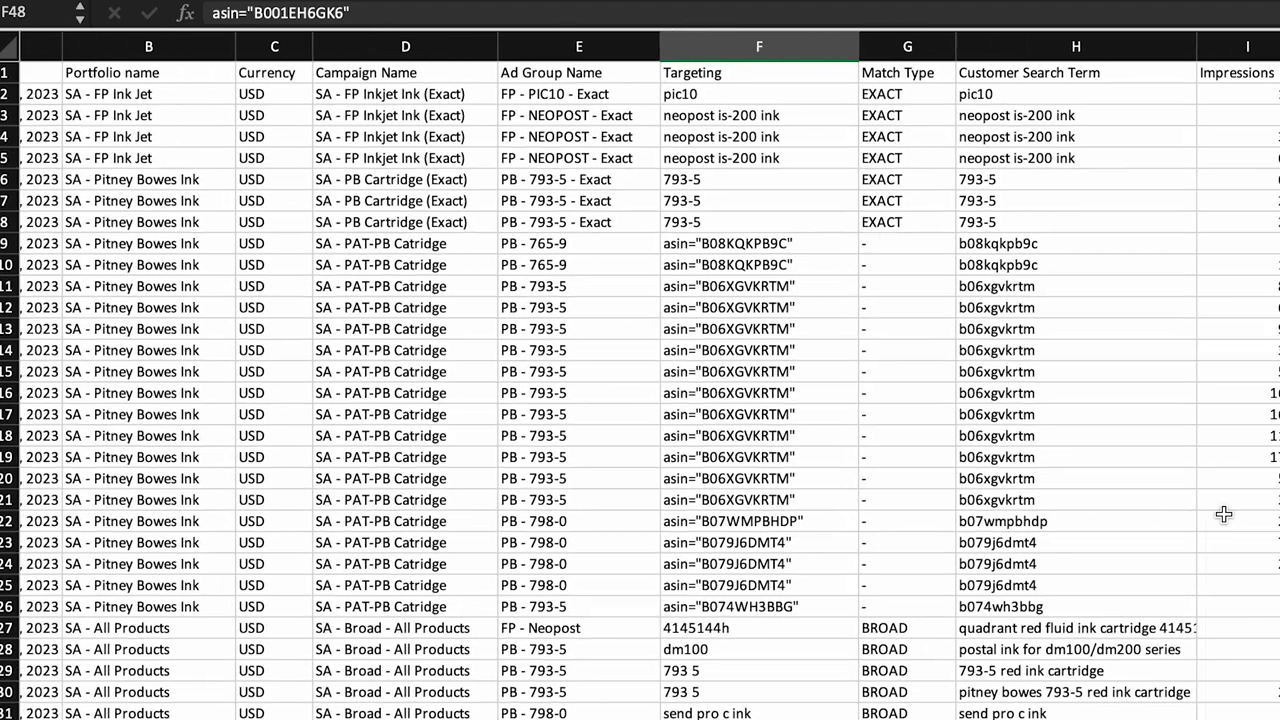
{"action": "scroll", "coordinate": [1224, 514], "scroll_direction": "right", "scroll_amount": 5}
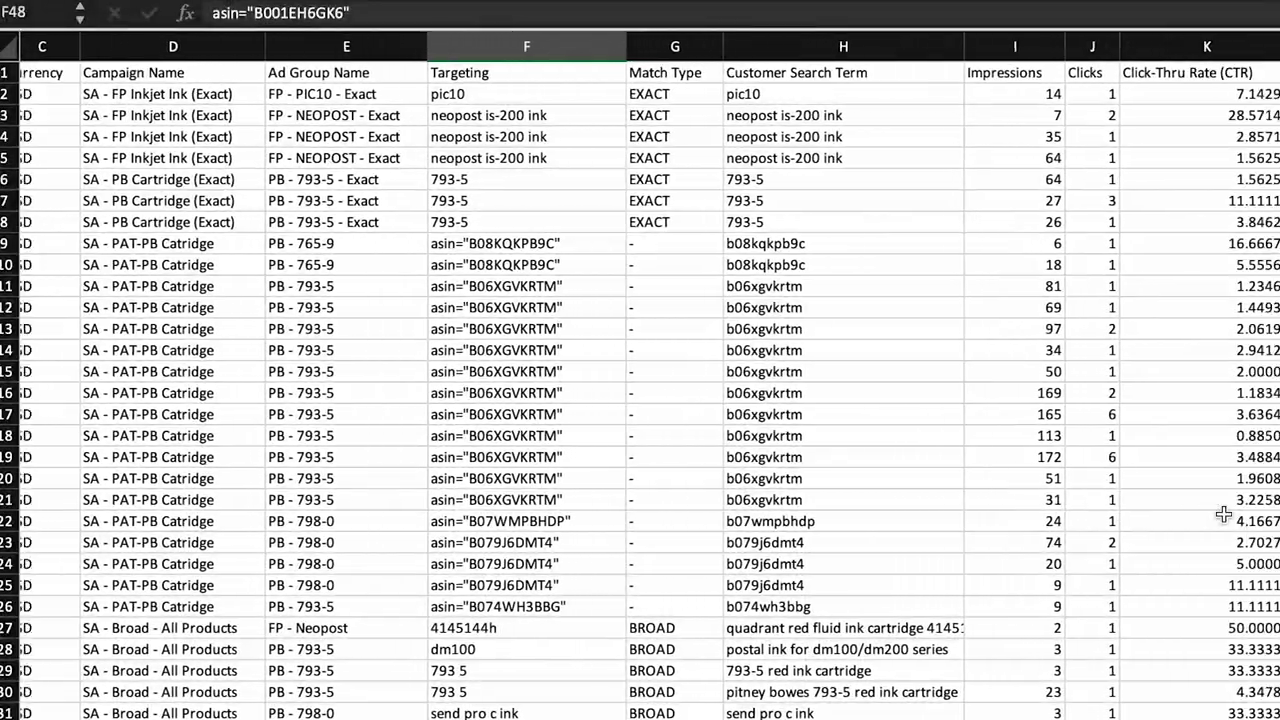
{"action": "scroll", "coordinate": [1224, 514], "scroll_direction": "right", "scroll_amount": 3}
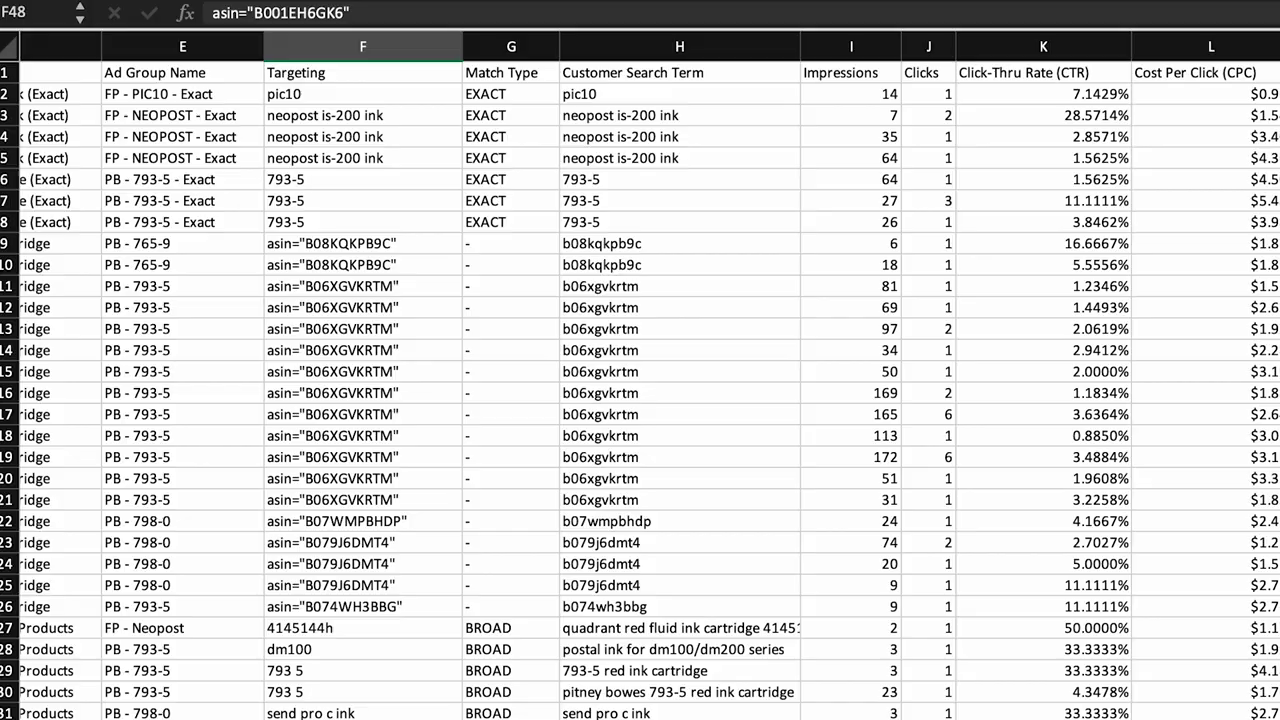
{"action": "scroll", "coordinate": [800, 524], "scroll_direction": "down", "scroll_amount": 5}
{"action": "scroll", "coordinate": [800, 524], "scroll_direction": "down", "scroll_amount": 9}
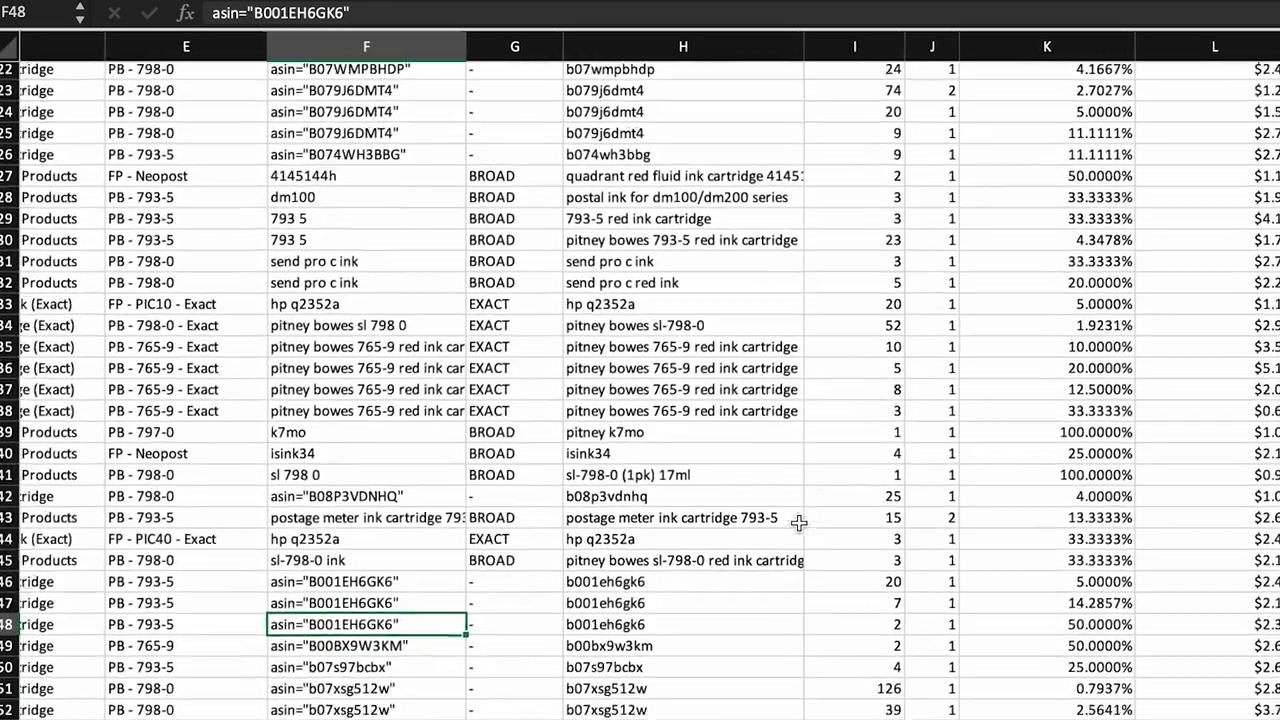
{"action": "scroll", "coordinate": [800, 521], "scroll_direction": "down", "scroll_amount": 7}
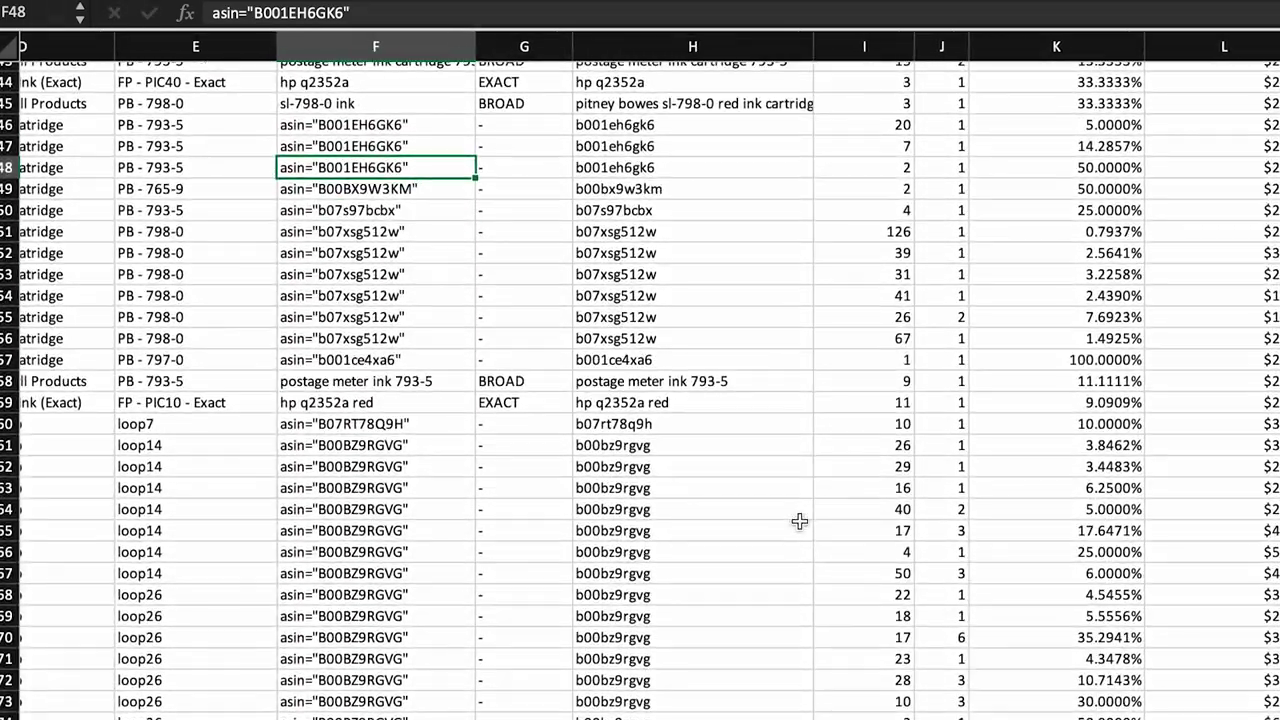
{"action": "scroll", "coordinate": [800, 521], "scroll_direction": "down", "scroll_amount": 6}
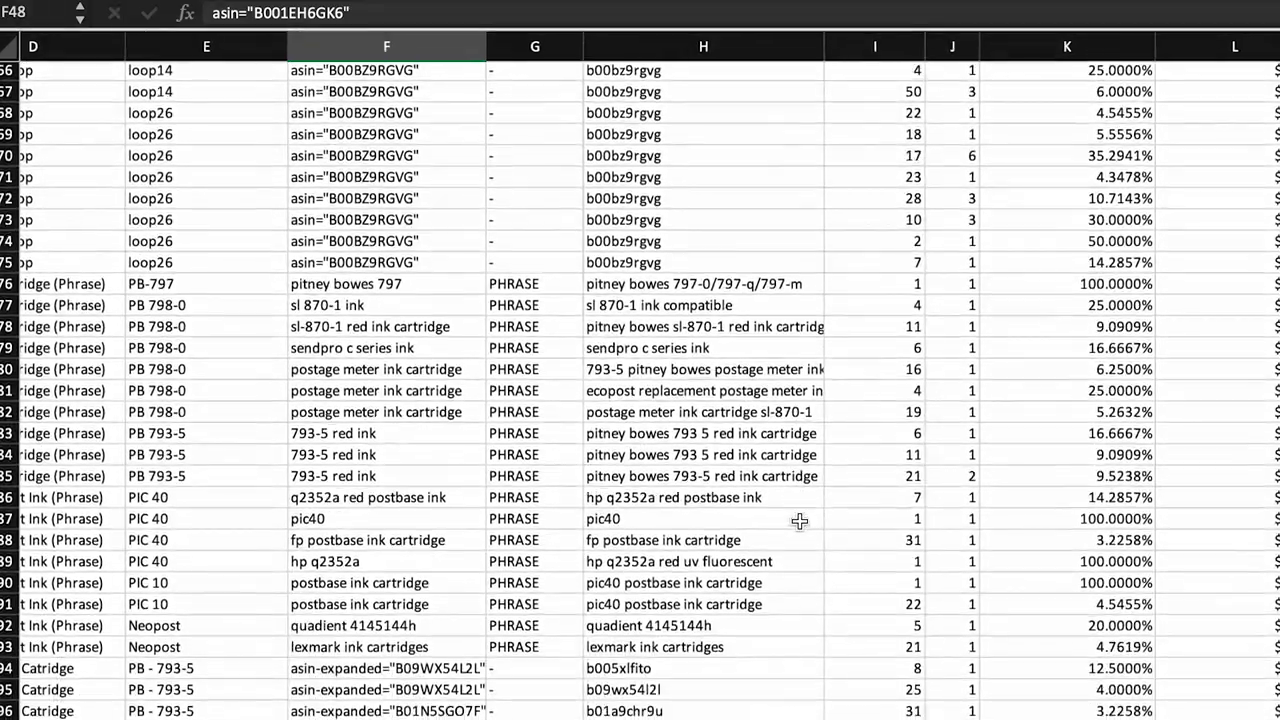
{"action": "scroll", "coordinate": [800, 521], "scroll_direction": "down", "scroll_amount": 1}
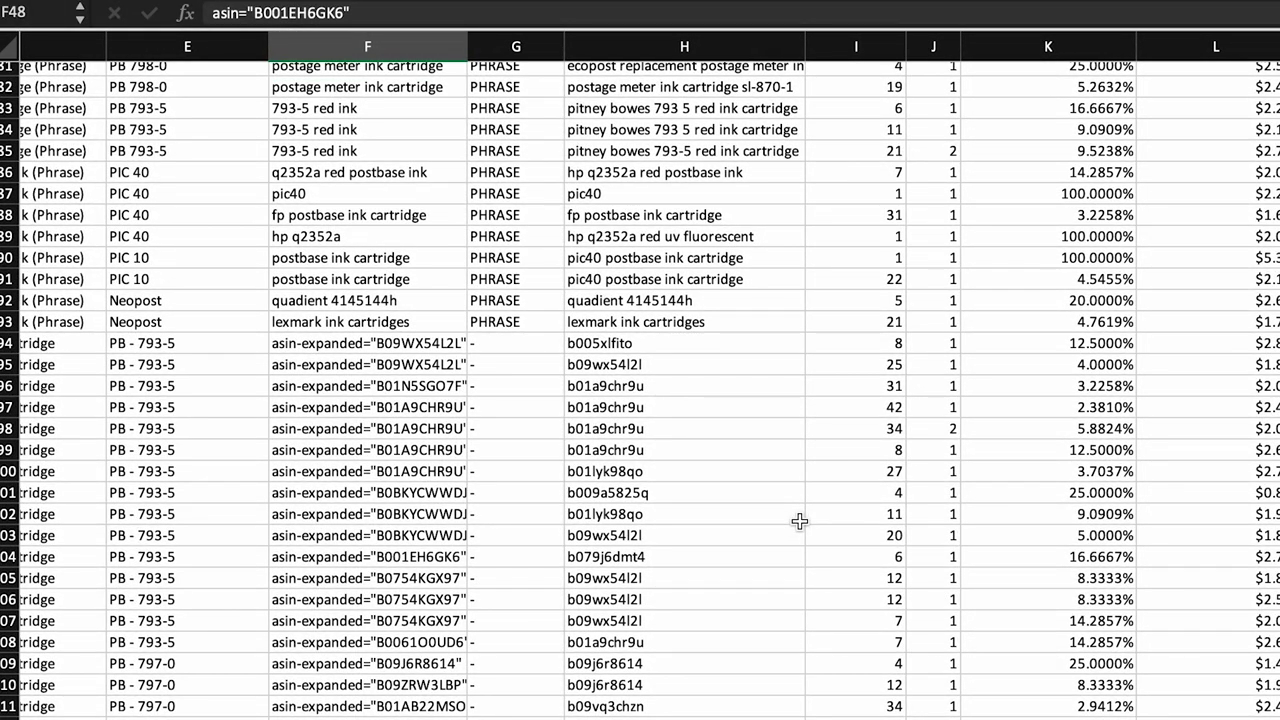
{"action": "scroll", "coordinate": [800, 521], "scroll_direction": "up", "scroll_amount": 20}
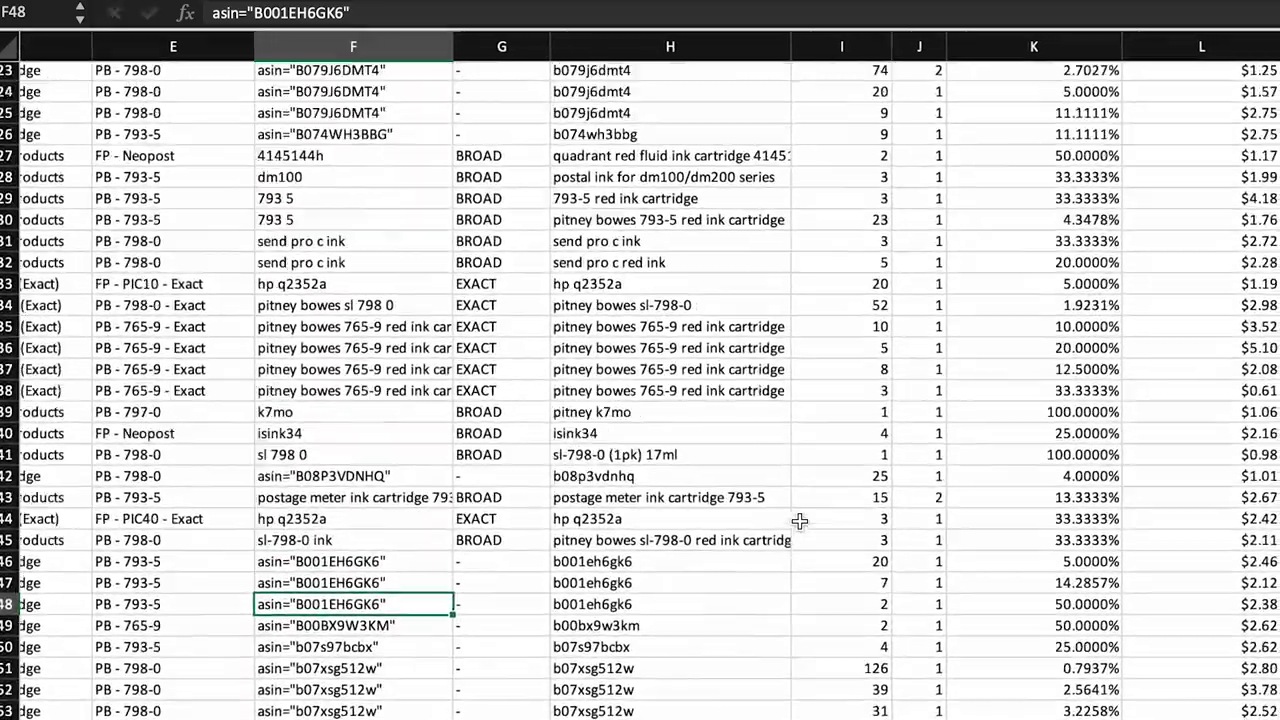
{"action": "scroll", "coordinate": [1240, 566], "scroll_direction": "right", "scroll_amount": 4}
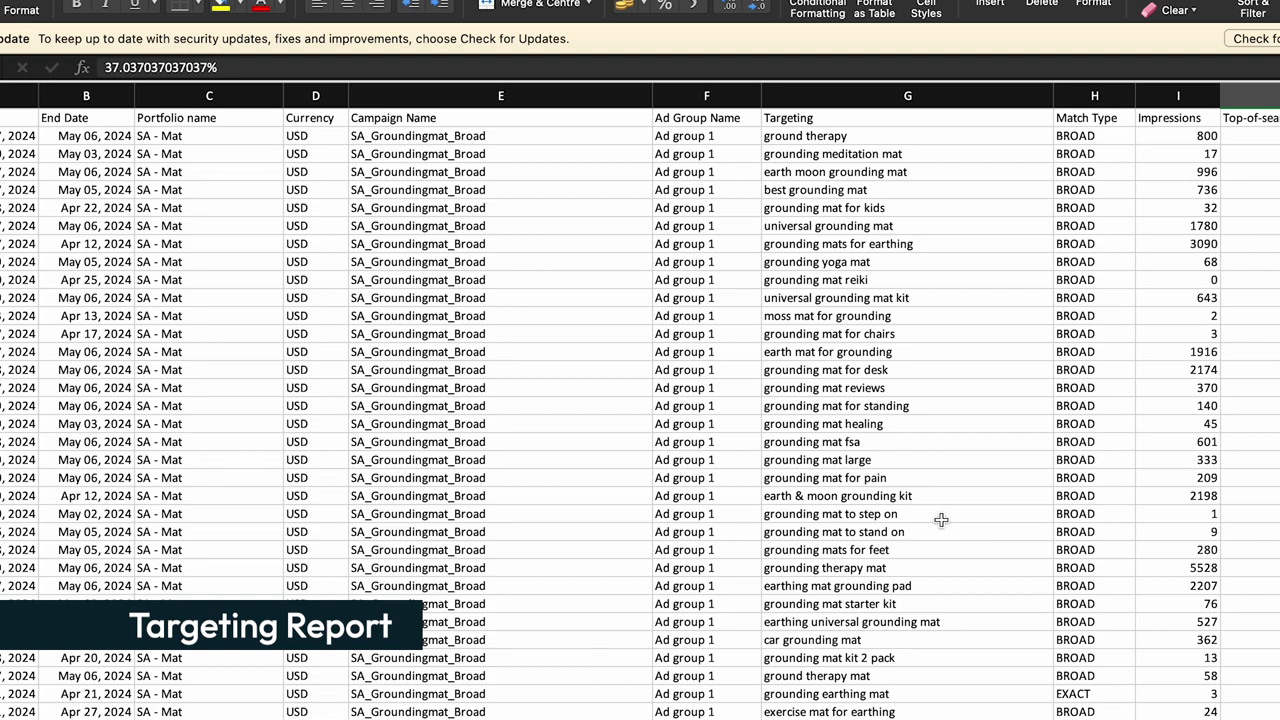
Scroll the grounding mat Targeting Report from Top-of-search Impression Share across to ACOS
{"action": "scroll", "coordinate": [941, 519], "scroll_direction": "right", "scroll_amount": 5}
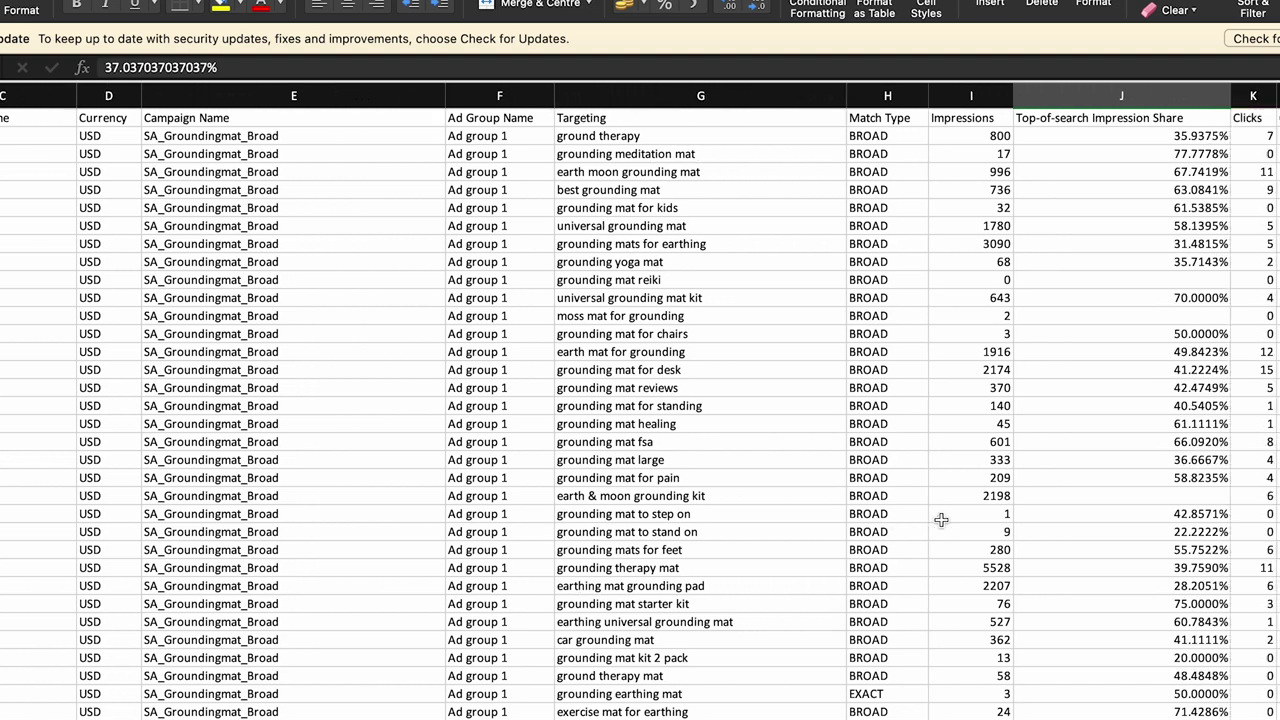
{"action": "scroll", "coordinate": [941, 519], "scroll_direction": "right", "scroll_amount": 2}
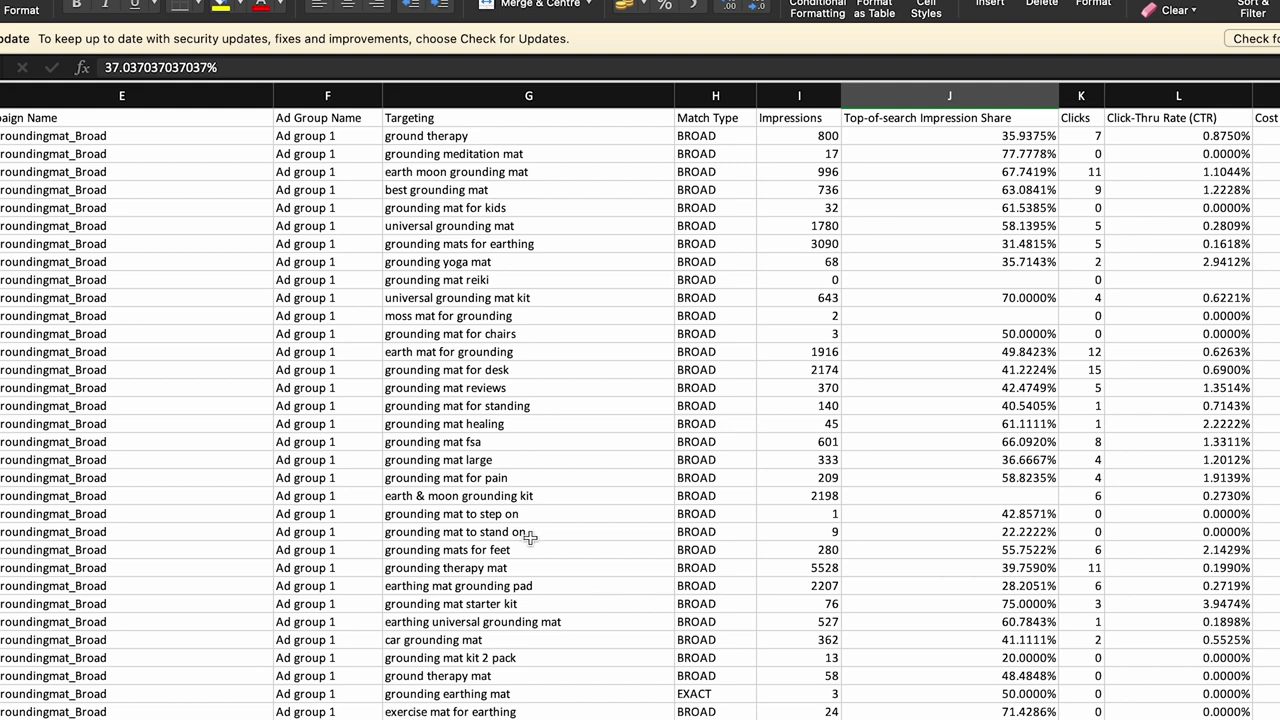
{"action": "scroll", "coordinate": [829, 513], "scroll_direction": "right", "scroll_amount": 2}
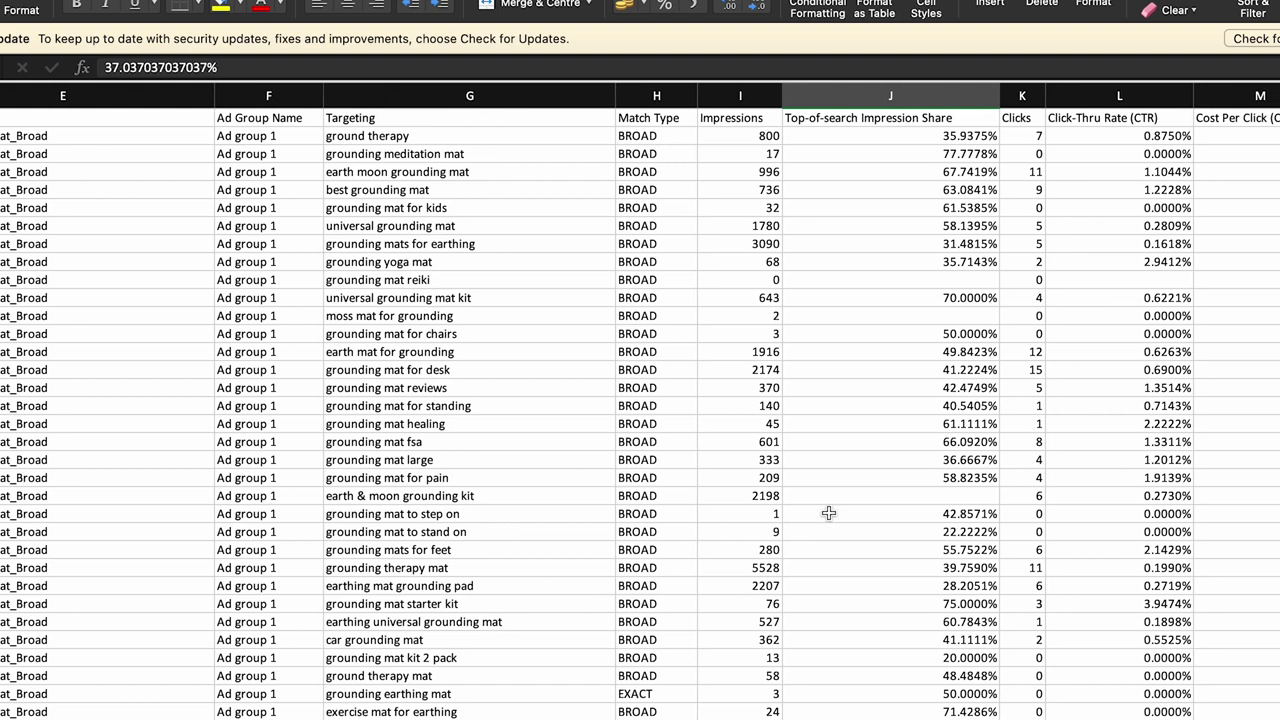
{"action": "scroll", "coordinate": [829, 513], "scroll_direction": "right", "scroll_amount": 2}
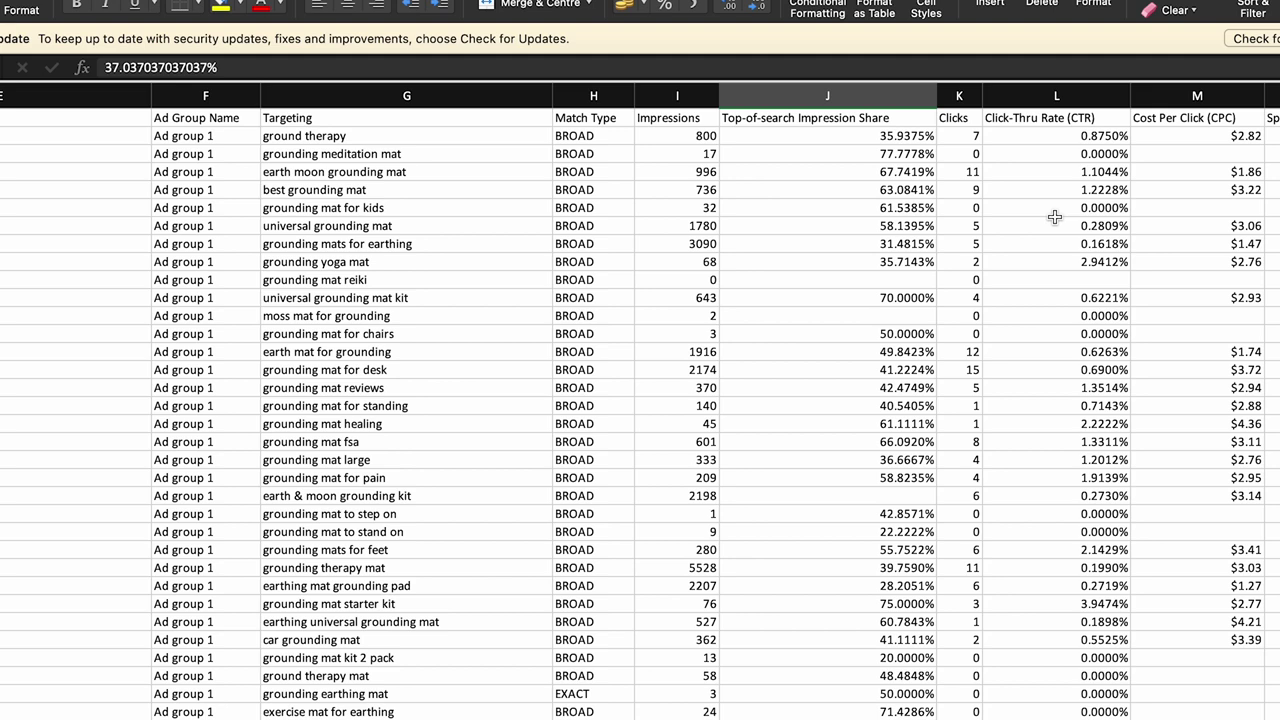
{"action": "scroll", "coordinate": [1054, 217], "scroll_direction": "right", "scroll_amount": 5}
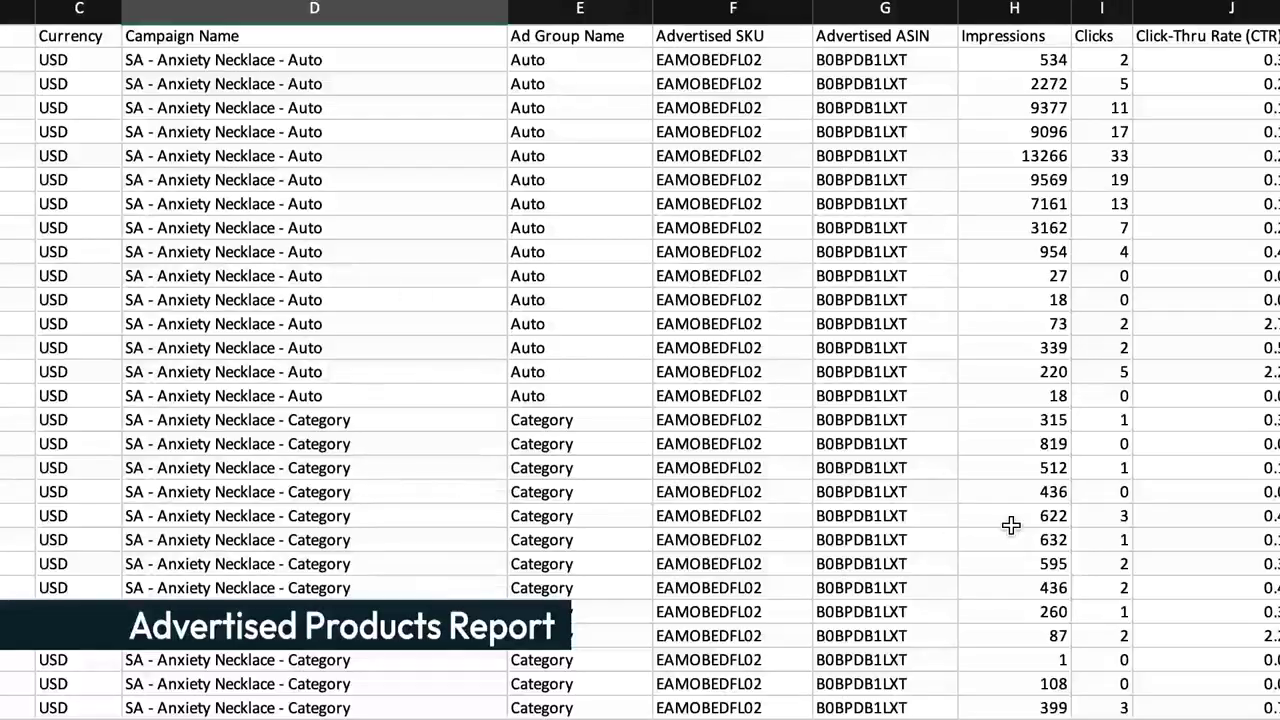
Scroll the Anxiety Necklace Advertised Products Report from Impressions right to 7 Day Total Units
{"action": "scroll", "coordinate": [1011, 525], "scroll_direction": "right", "scroll_amount": 10}
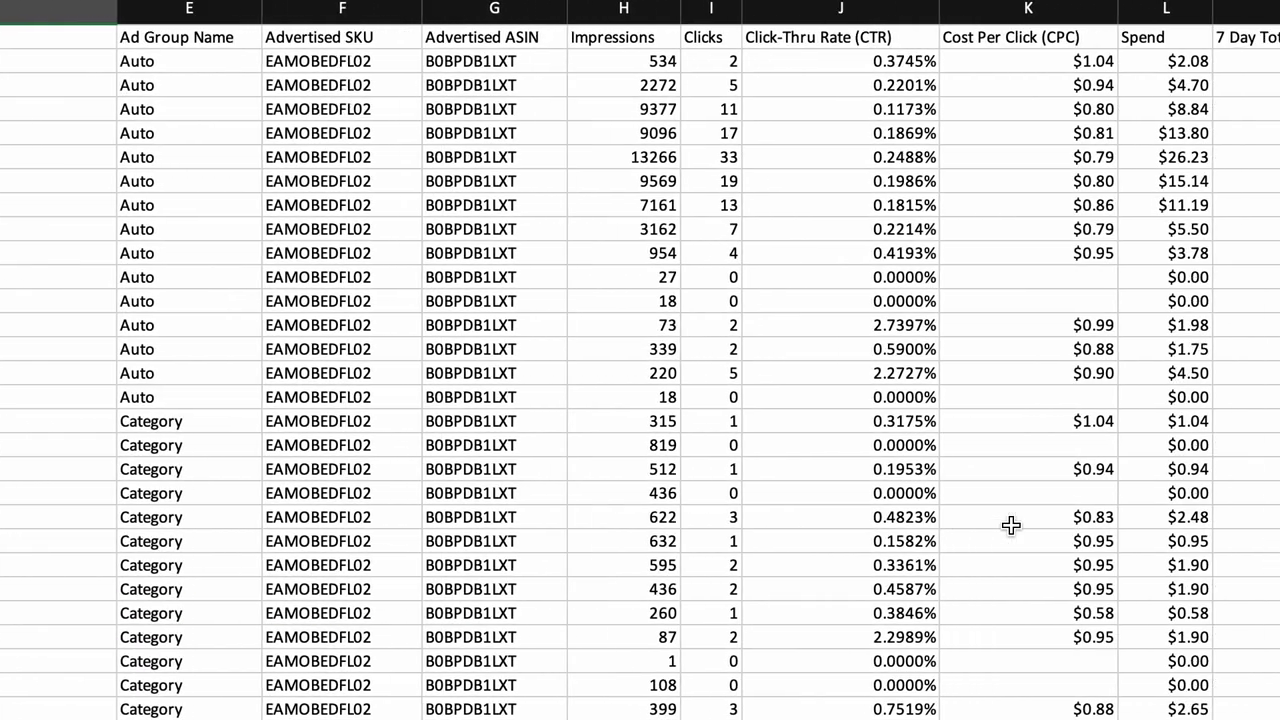
{"action": "scroll", "coordinate": [1011, 525], "scroll_direction": "right", "scroll_amount": 10}
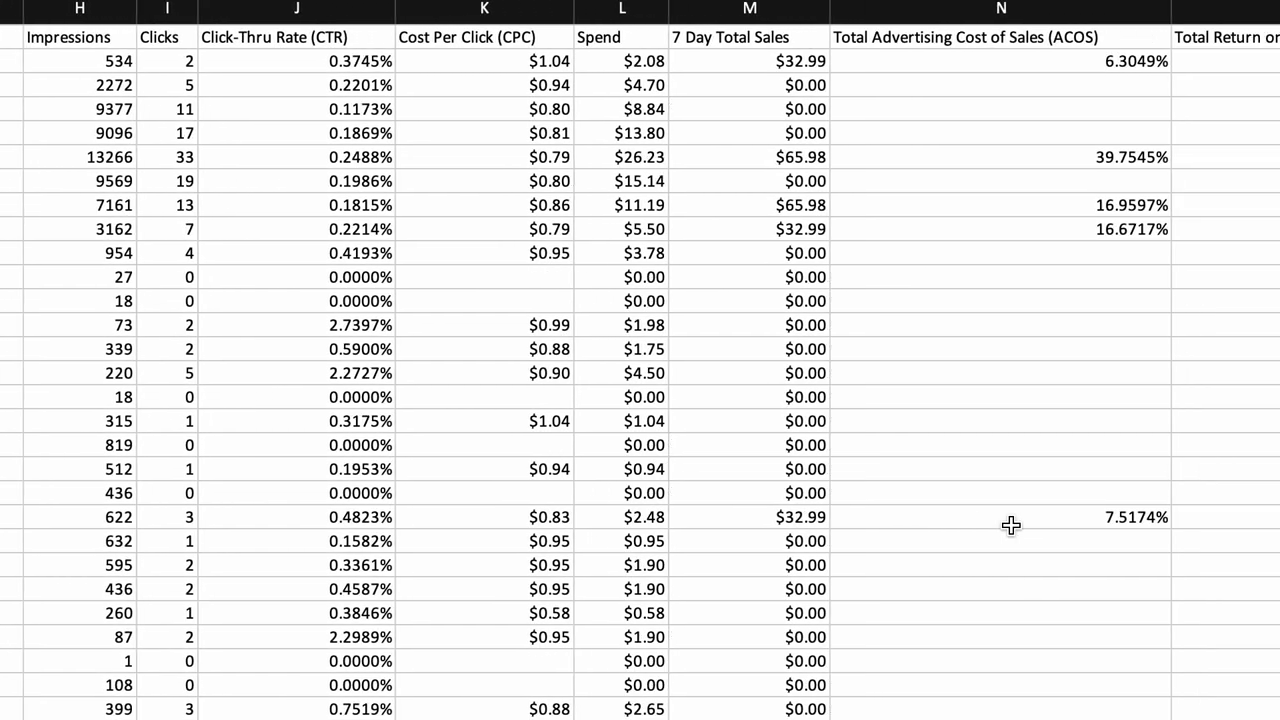
{"action": "scroll", "coordinate": [1011, 525], "scroll_direction": "right", "scroll_amount": 10}
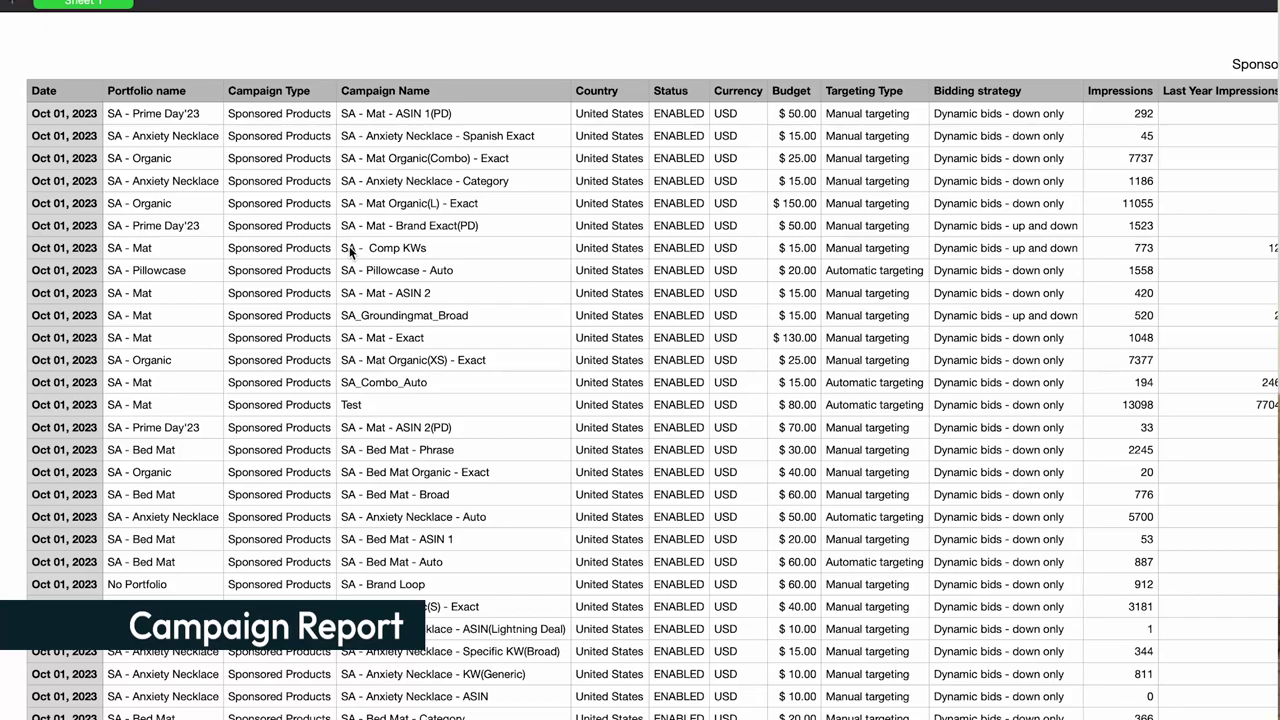
Scroll the Campaign report right to its ROAS column, then back to the start
{"action": "scroll", "coordinate": [770, 449], "scroll_direction": "right", "scroll_amount": 5}
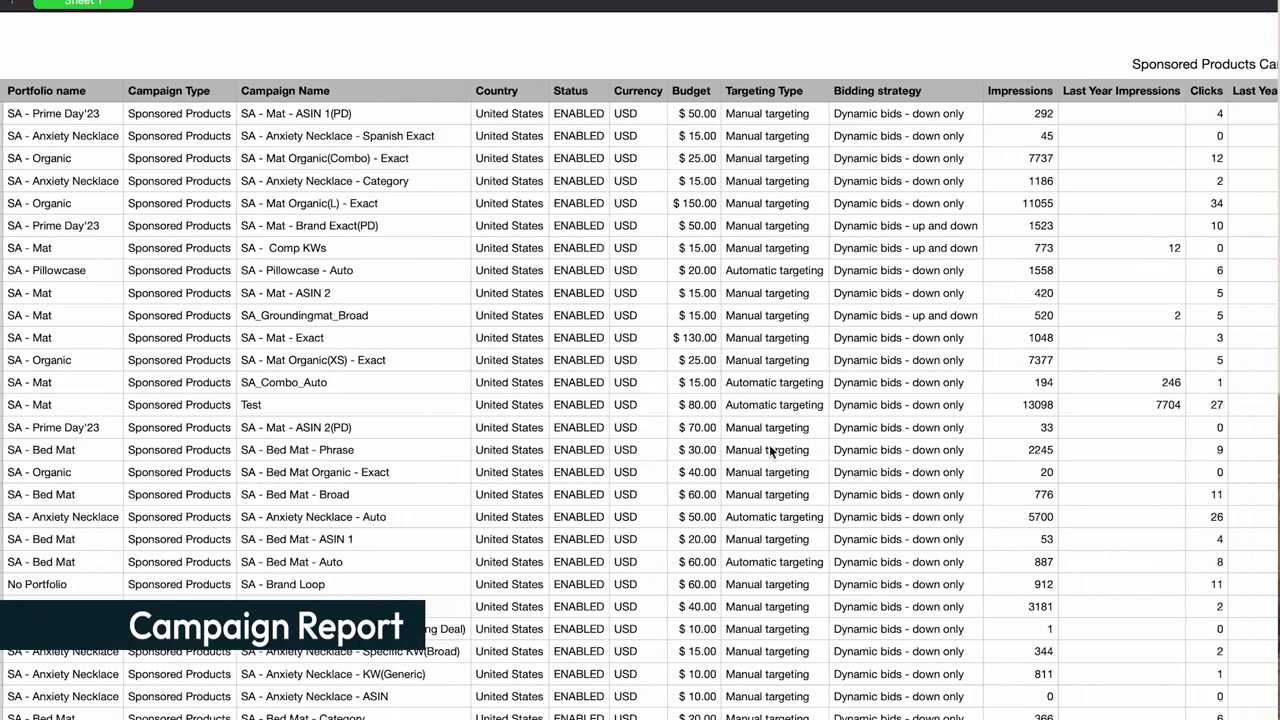
{"action": "scroll", "coordinate": [770, 450], "scroll_direction": "right", "scroll_amount": 4}
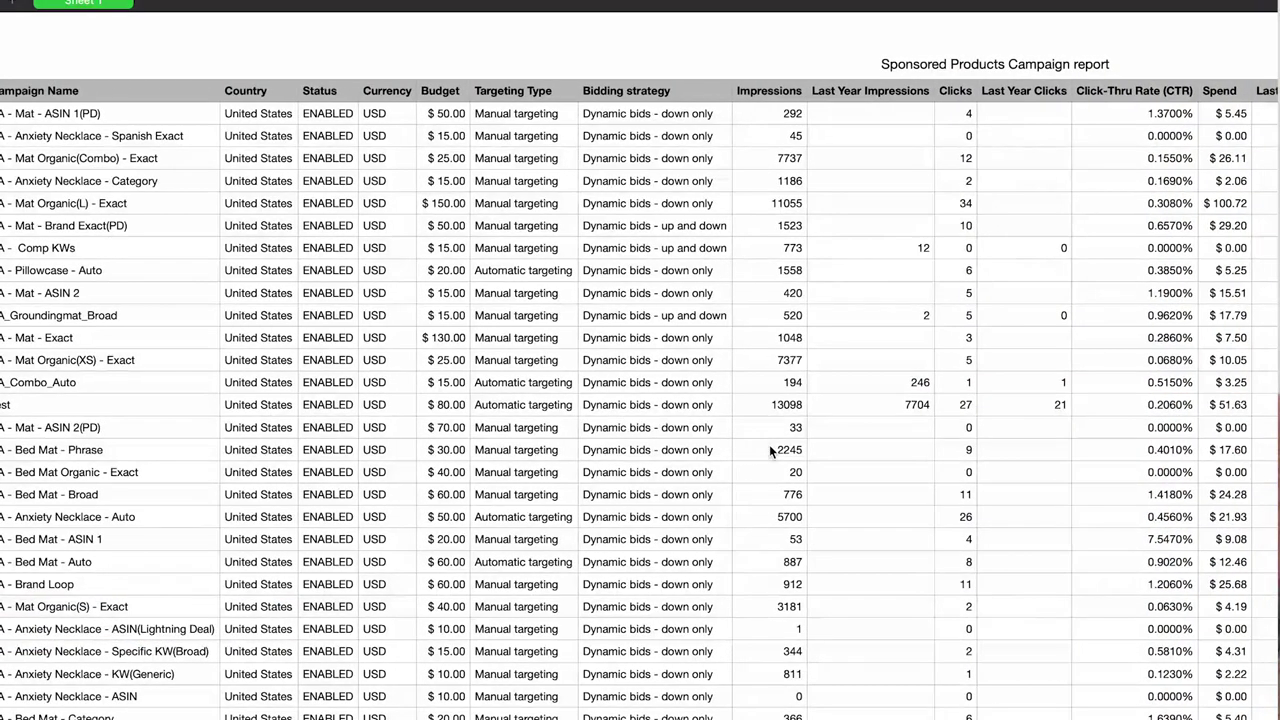
{"action": "scroll", "coordinate": [770, 451], "scroll_direction": "right", "scroll_amount": 4}
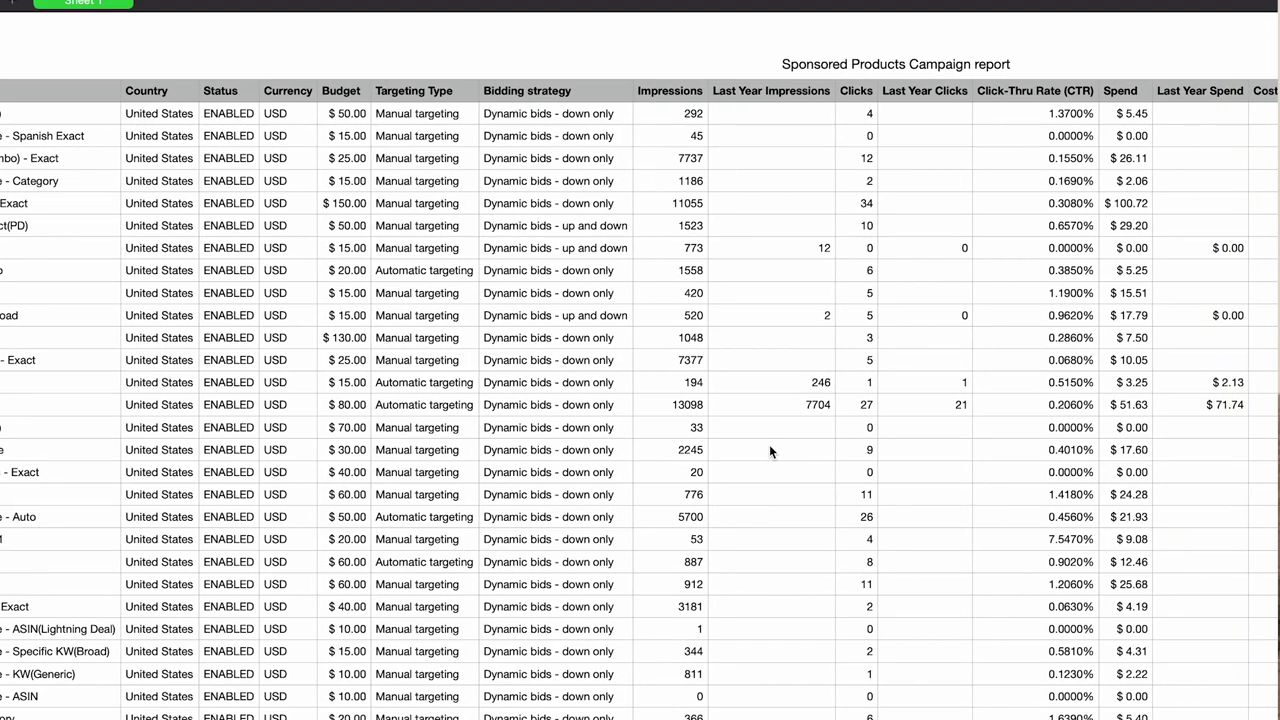
{"action": "scroll", "coordinate": [770, 451], "scroll_direction": "right", "scroll_amount": 1}
{"action": "scroll", "coordinate": [769, 450], "scroll_direction": "right", "scroll_amount": 7}
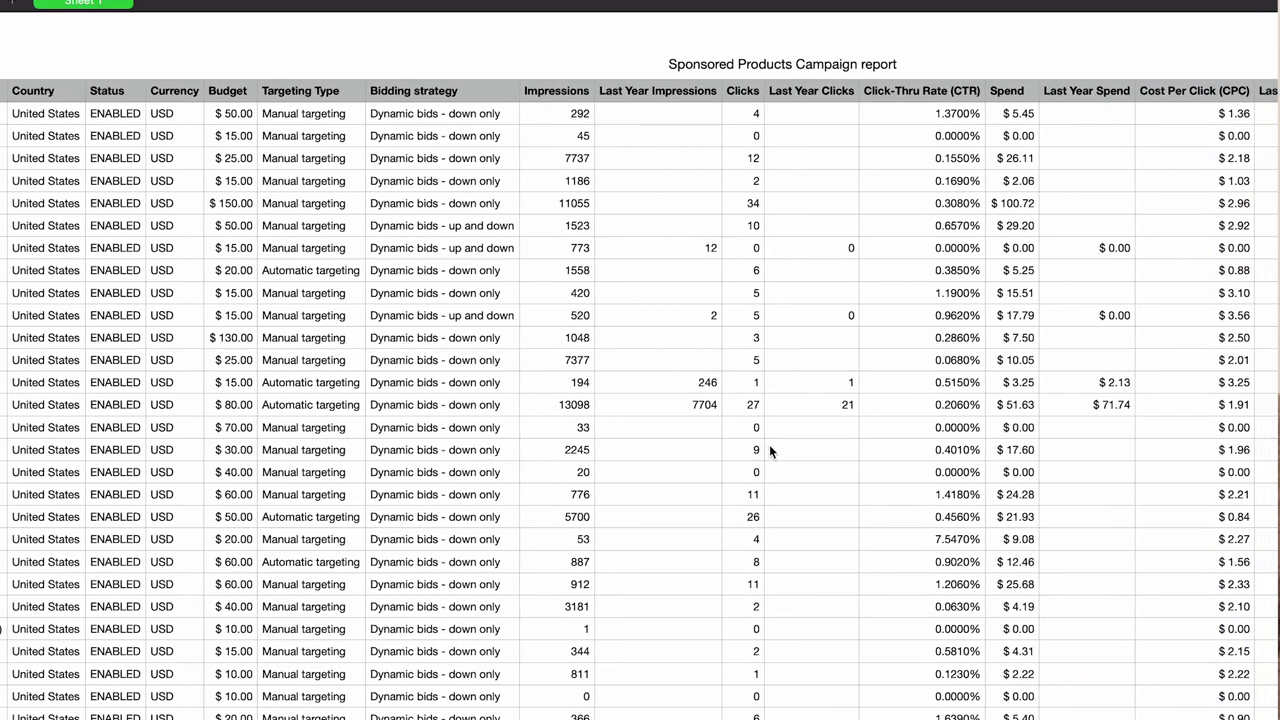
{"action": "scroll", "coordinate": [770, 451], "scroll_direction": "right", "scroll_amount": 6}
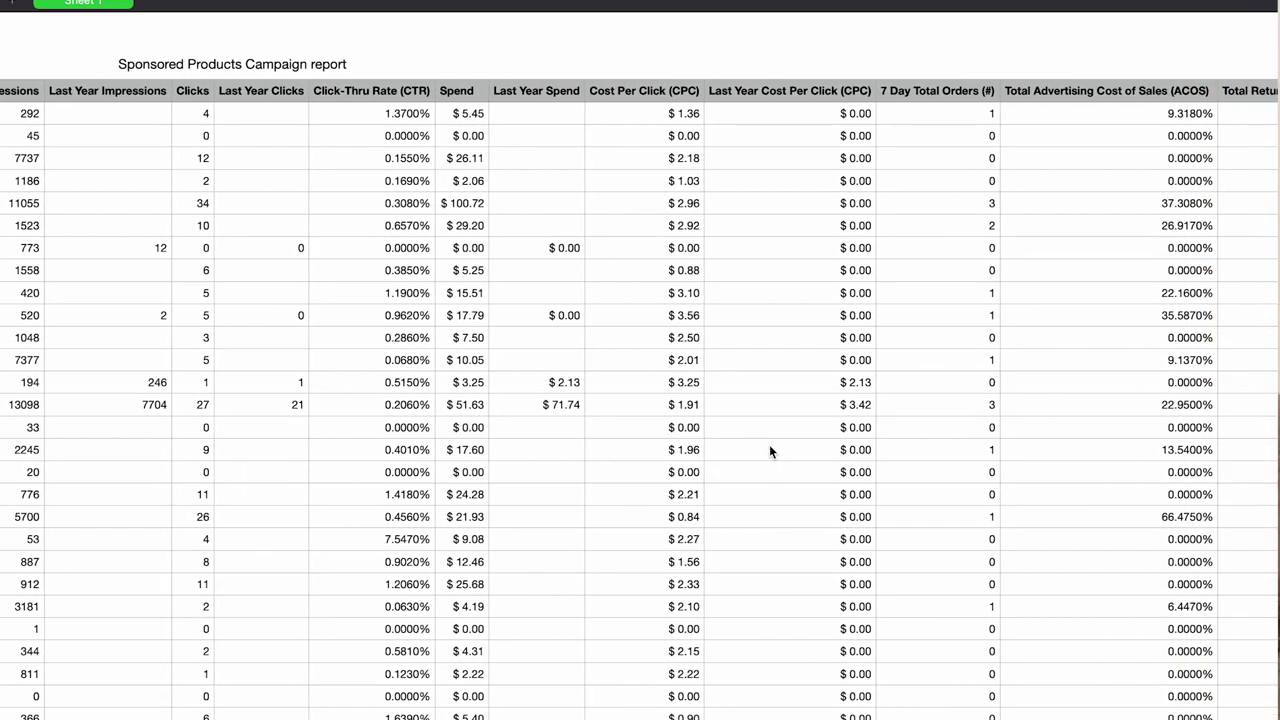
{"action": "scroll", "coordinate": [769, 451], "scroll_direction": "right", "scroll_amount": 3}
{"action": "scroll", "coordinate": [769, 451], "scroll_direction": "right", "scroll_amount": 1}
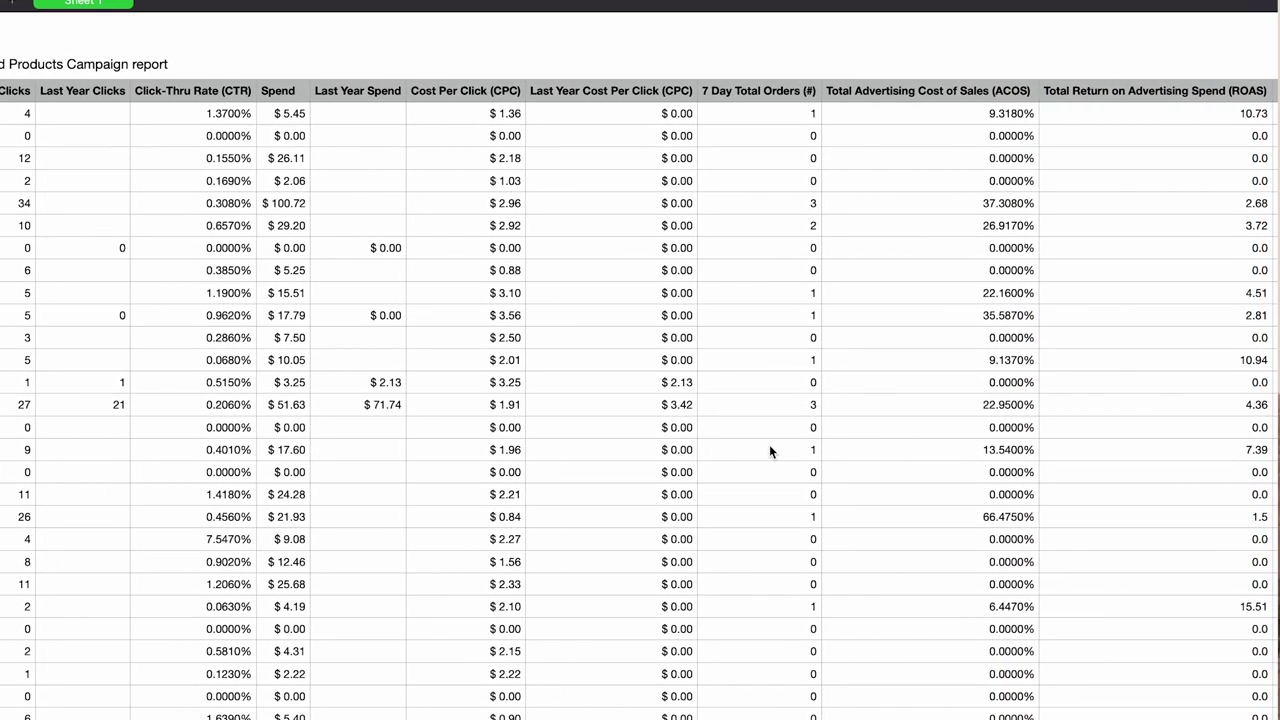
{"action": "scroll", "coordinate": [770, 451], "scroll_direction": "down", "scroll_amount": 2}
{"action": "scroll", "coordinate": [770, 451], "scroll_direction": "left", "scroll_amount": 1}
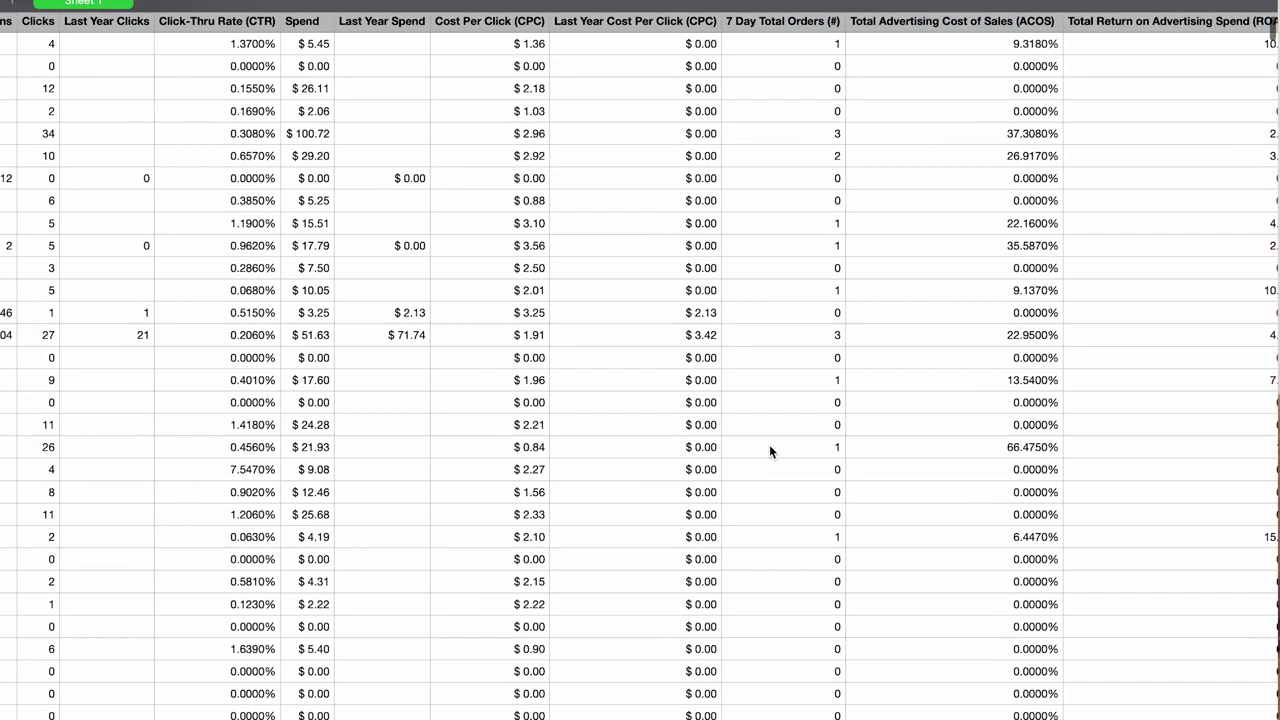
{"action": "scroll", "coordinate": [769, 451], "scroll_direction": "up", "scroll_amount": 2}
{"action": "scroll", "coordinate": [769, 451], "scroll_direction": "left", "scroll_amount": 2}
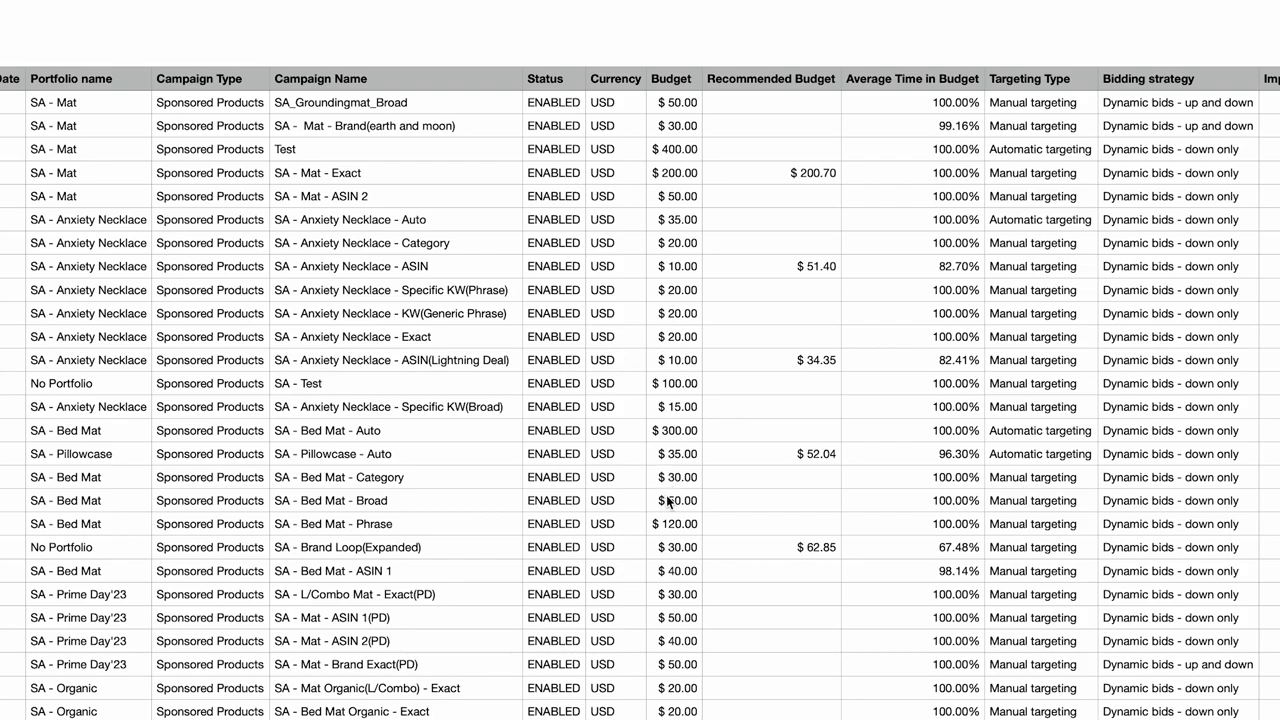
{"action": "scroll", "coordinate": [994, 398], "scroll_direction": "right", "scroll_amount": 10}
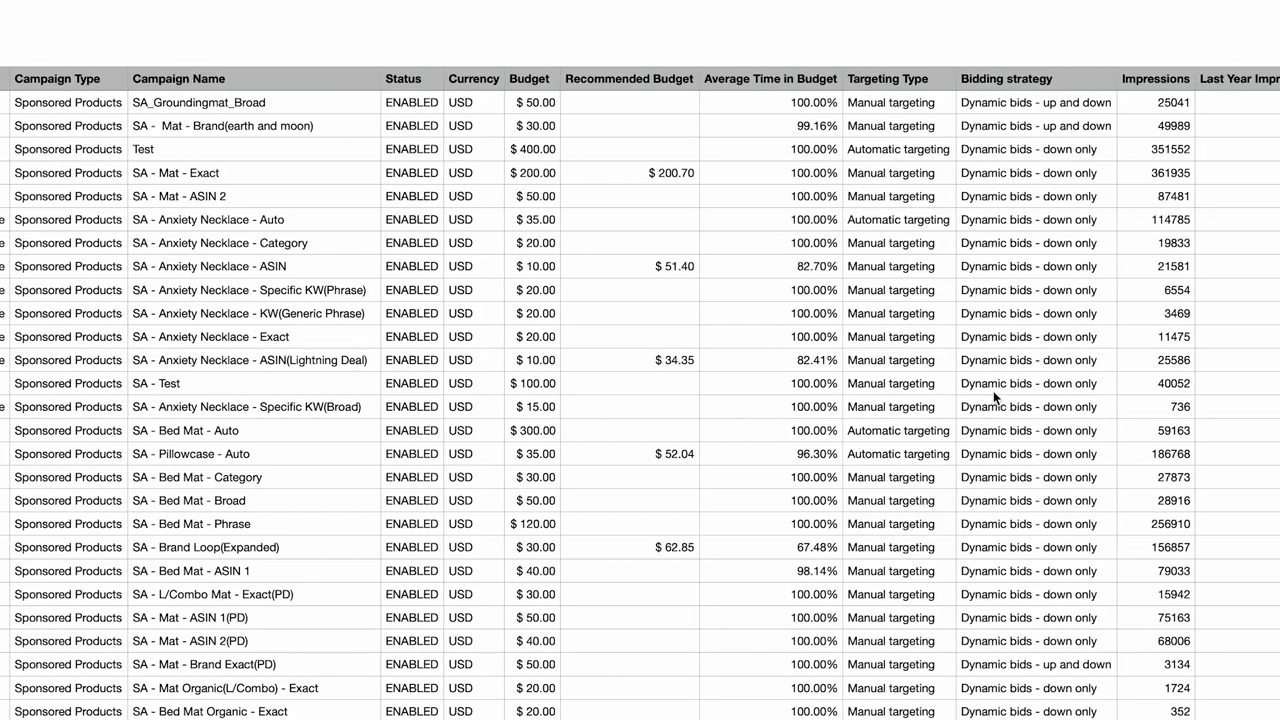
{"action": "scroll", "coordinate": [993, 398], "scroll_direction": "right", "scroll_amount": 8}
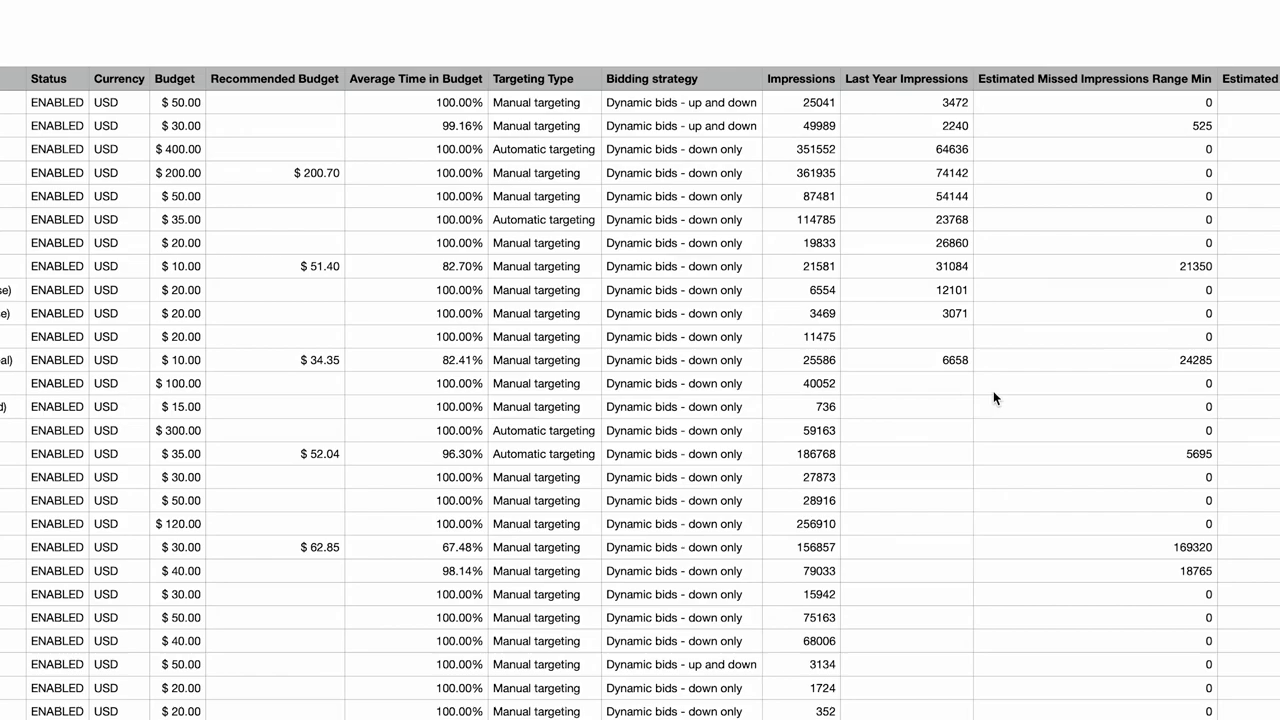
{"action": "scroll", "coordinate": [993, 398], "scroll_direction": "right", "scroll_amount": 1}
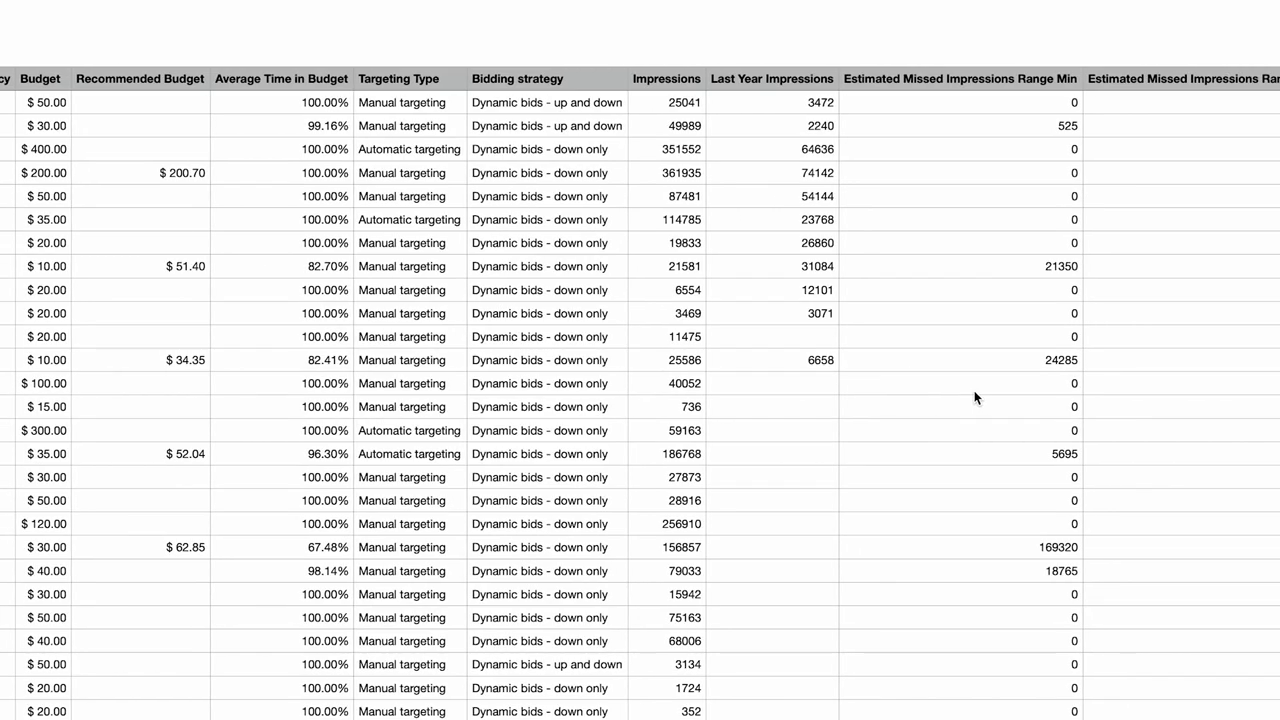
{"action": "scroll", "coordinate": [975, 397], "scroll_direction": "right", "scroll_amount": 3}
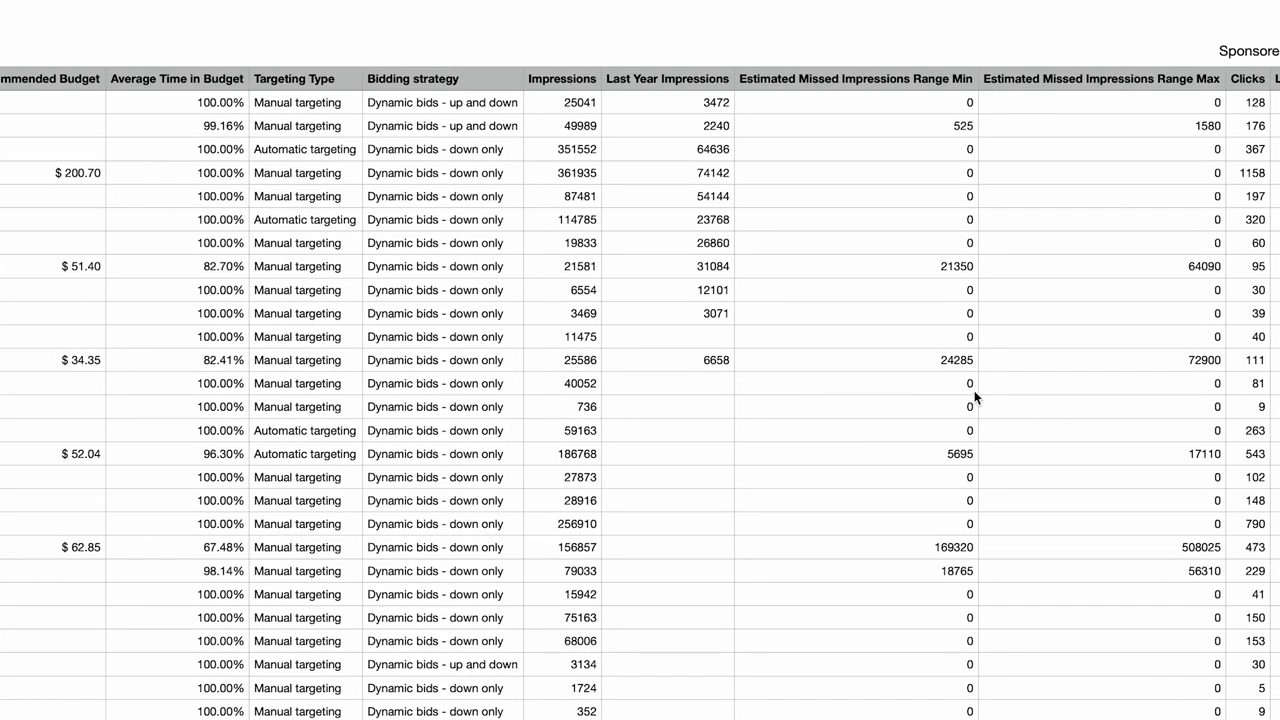
{"action": "scroll", "coordinate": [975, 396], "scroll_direction": "right", "scroll_amount": 9}
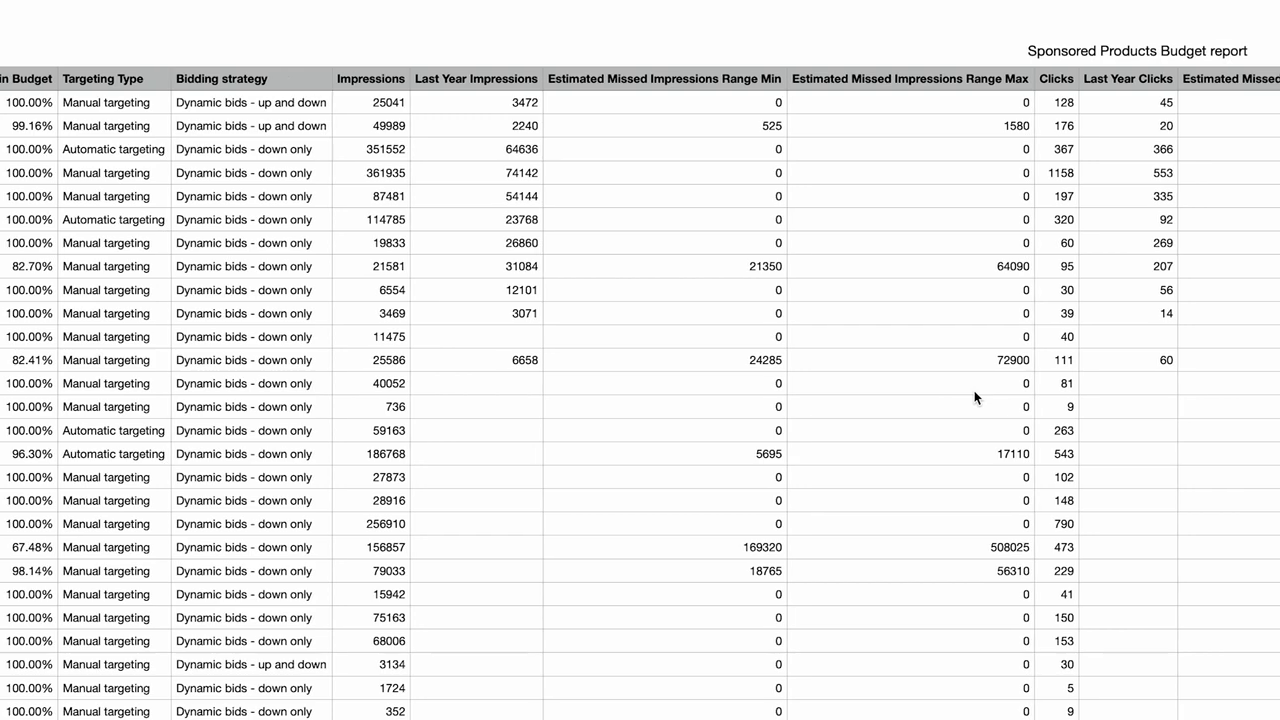
{"action": "scroll", "coordinate": [975, 397], "scroll_direction": "right", "scroll_amount": 1}
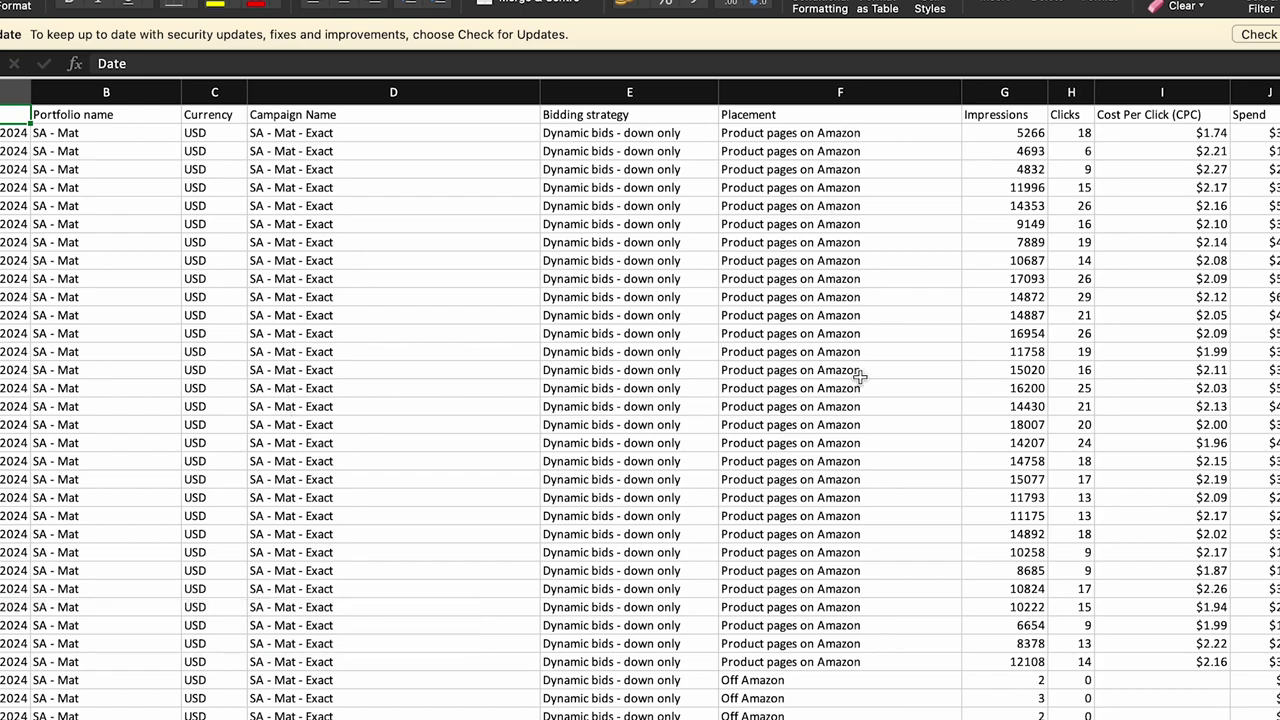
{"action": "scroll", "coordinate": [859, 479], "scroll_direction": "down", "scroll_amount": 10}
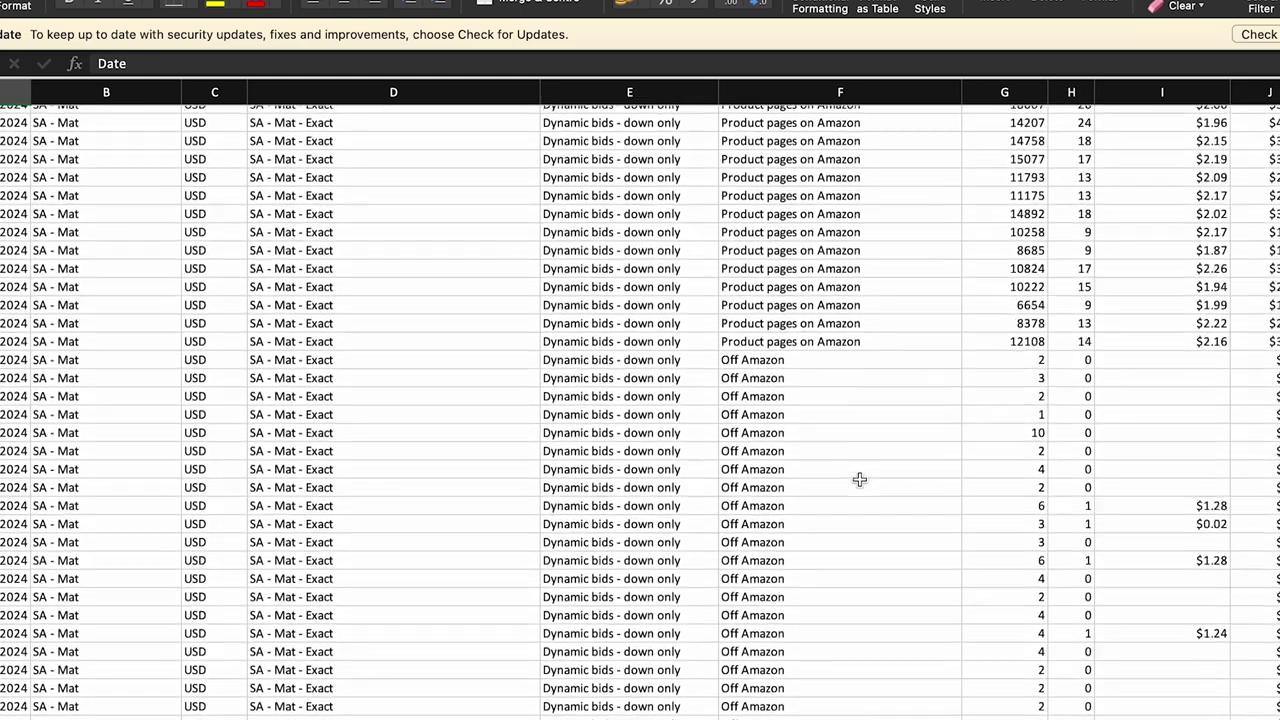
{"action": "scroll", "coordinate": [859, 479], "scroll_direction": "down", "scroll_amount": 13}
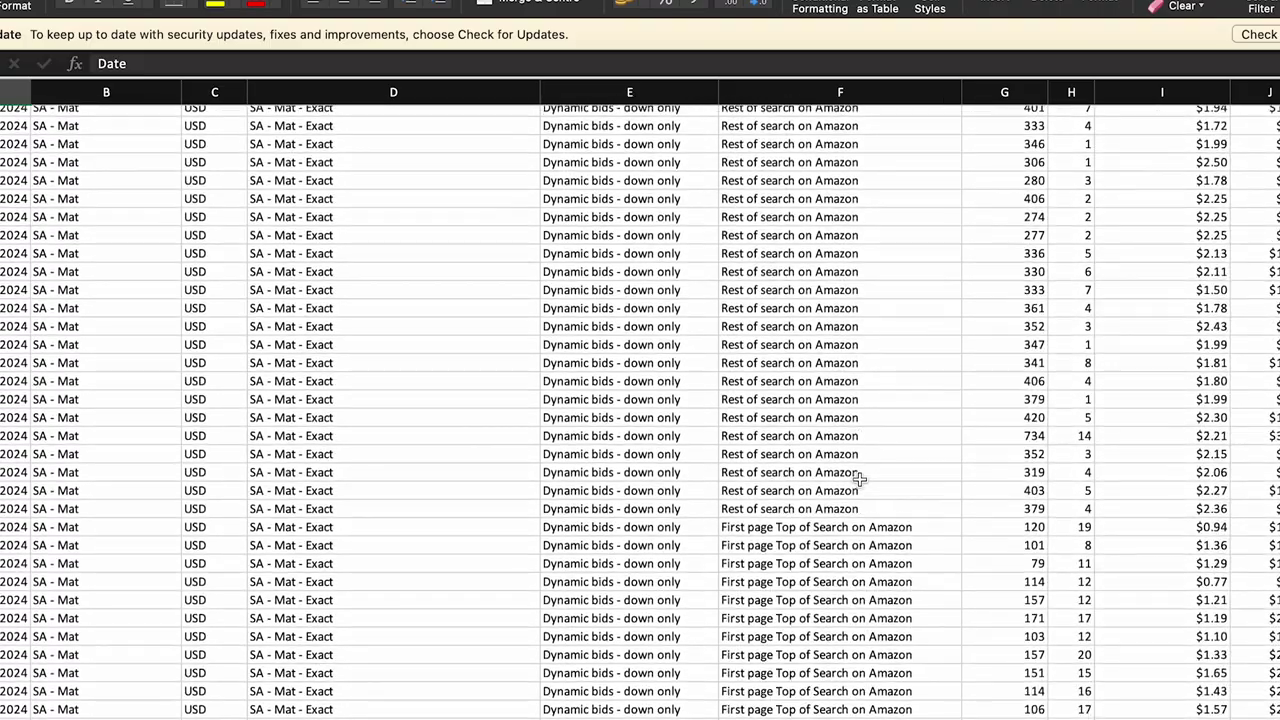
{"action": "scroll", "coordinate": [859, 481], "scroll_direction": "up", "scroll_amount": 20}
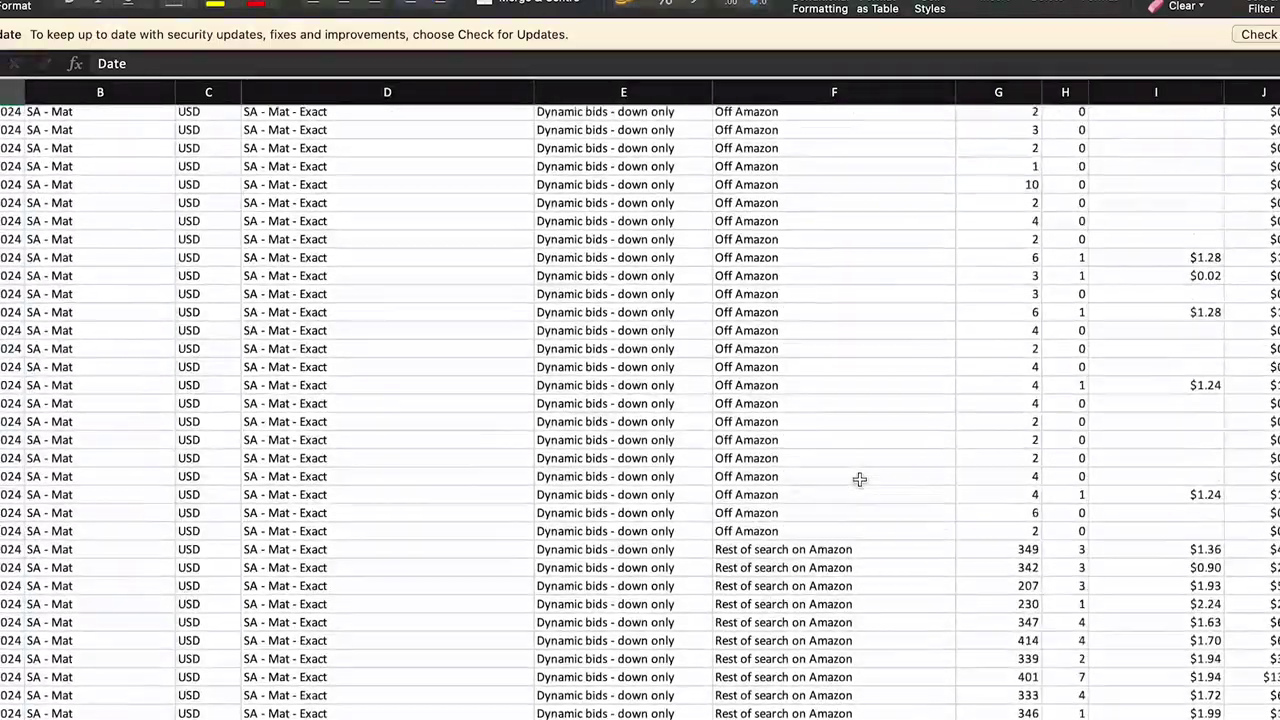
{"action": "scroll", "coordinate": [859, 479], "scroll_direction": "up", "scroll_amount": 5}
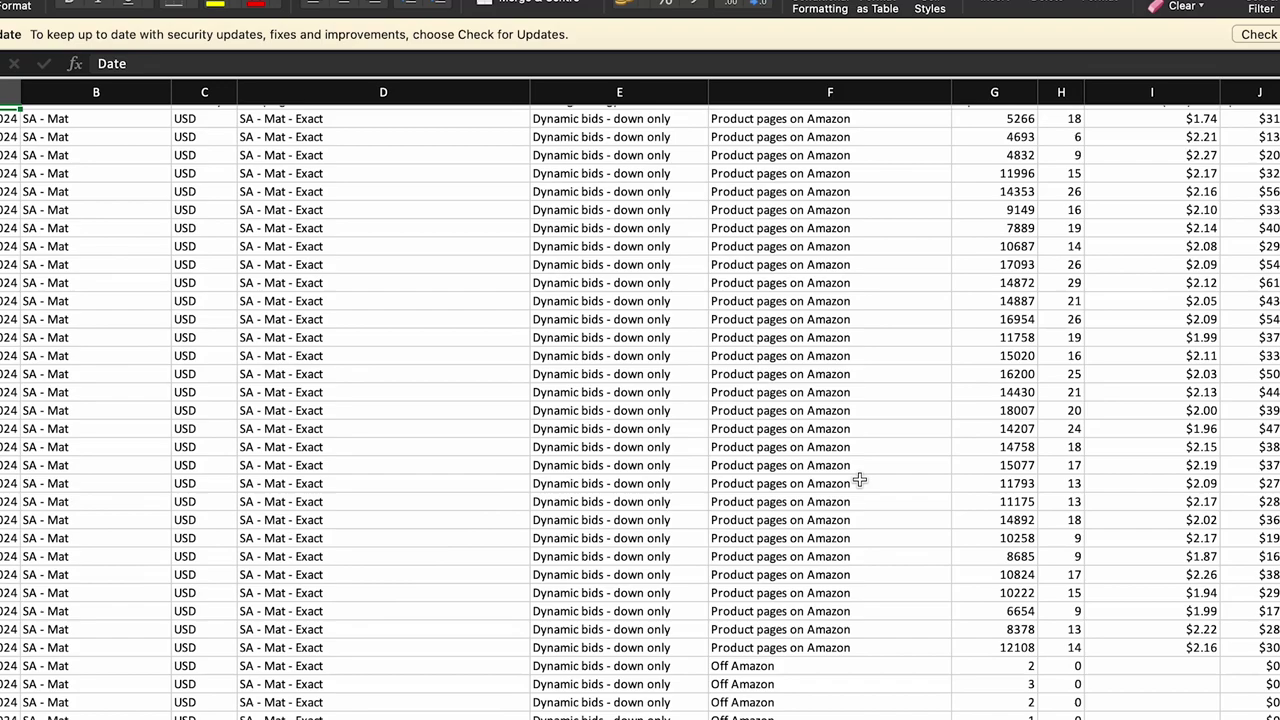
{"action": "scroll", "coordinate": [859, 479], "scroll_direction": "up", "scroll_amount": 1}
{"action": "scroll", "coordinate": [859, 479], "scroll_direction": "right", "scroll_amount": 5}
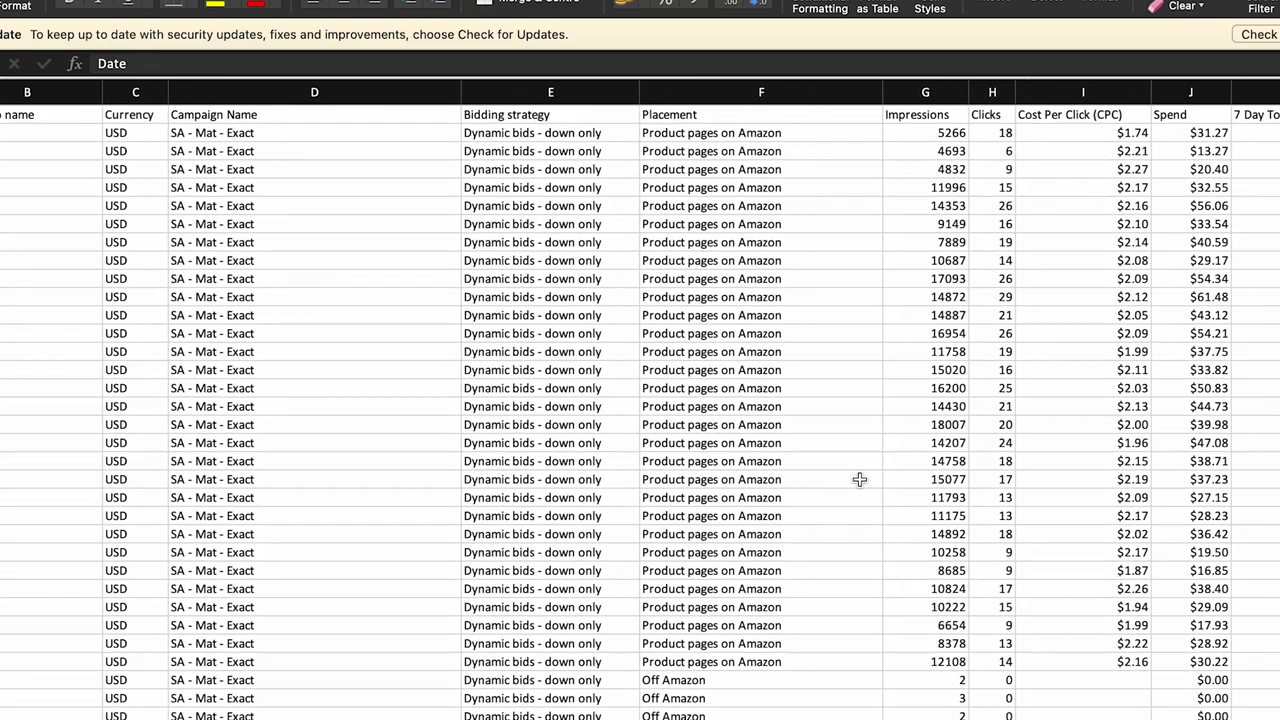
{"action": "scroll", "coordinate": [859, 479], "scroll_direction": "right", "scroll_amount": 3}
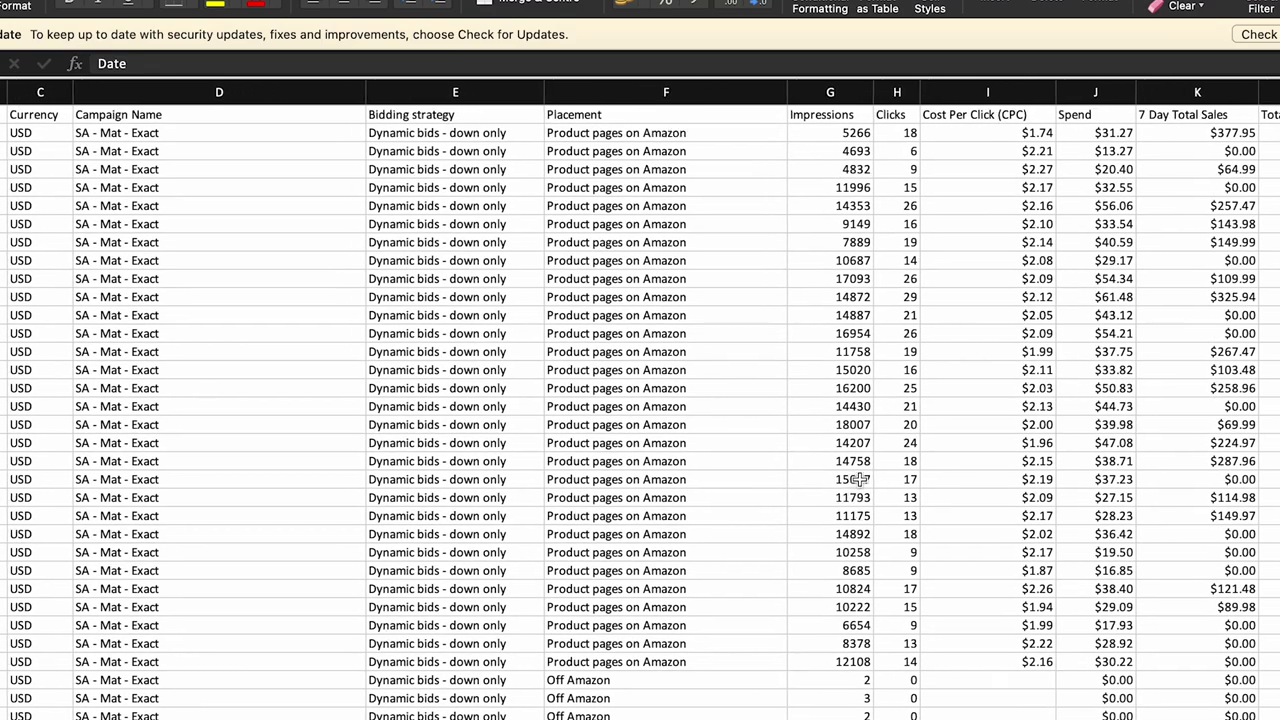
{"action": "scroll", "coordinate": [859, 479], "scroll_direction": "right", "scroll_amount": 3}
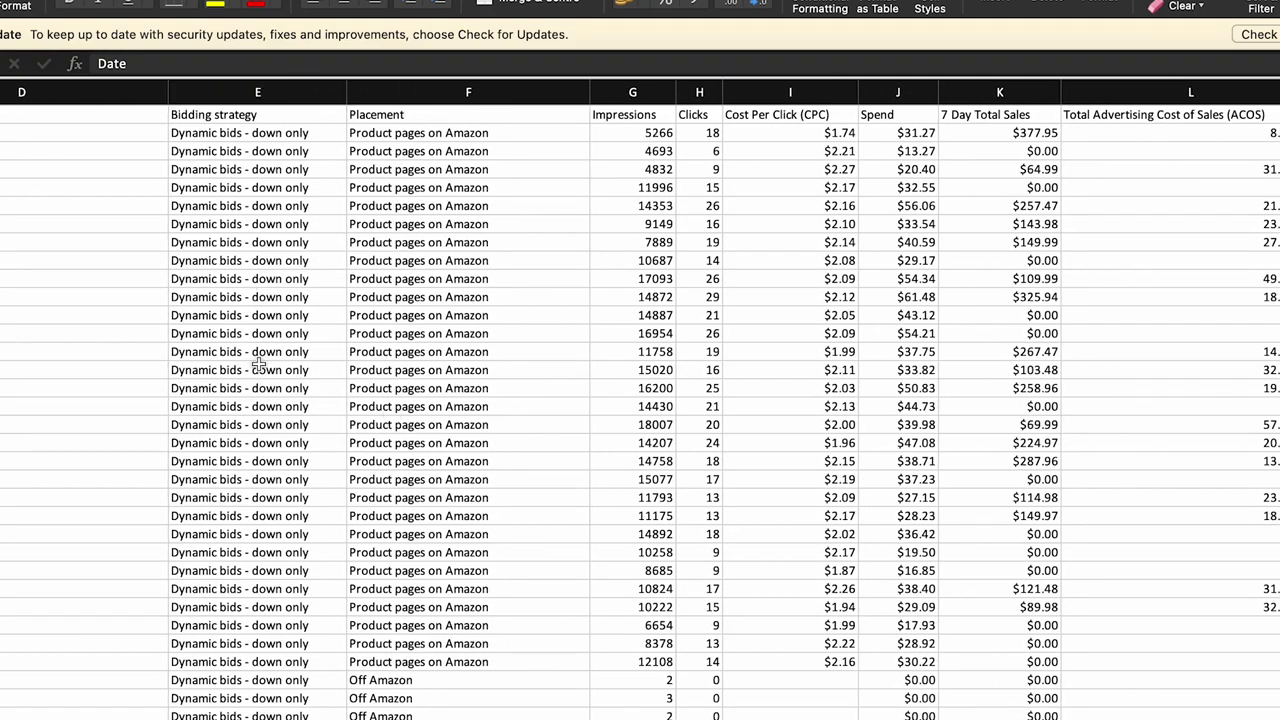
{"action": "scroll", "coordinate": [268, 690], "scroll_direction": "down", "scroll_amount": 5}
{"action": "scroll", "coordinate": [268, 690], "scroll_direction": "left", "scroll_amount": 2}
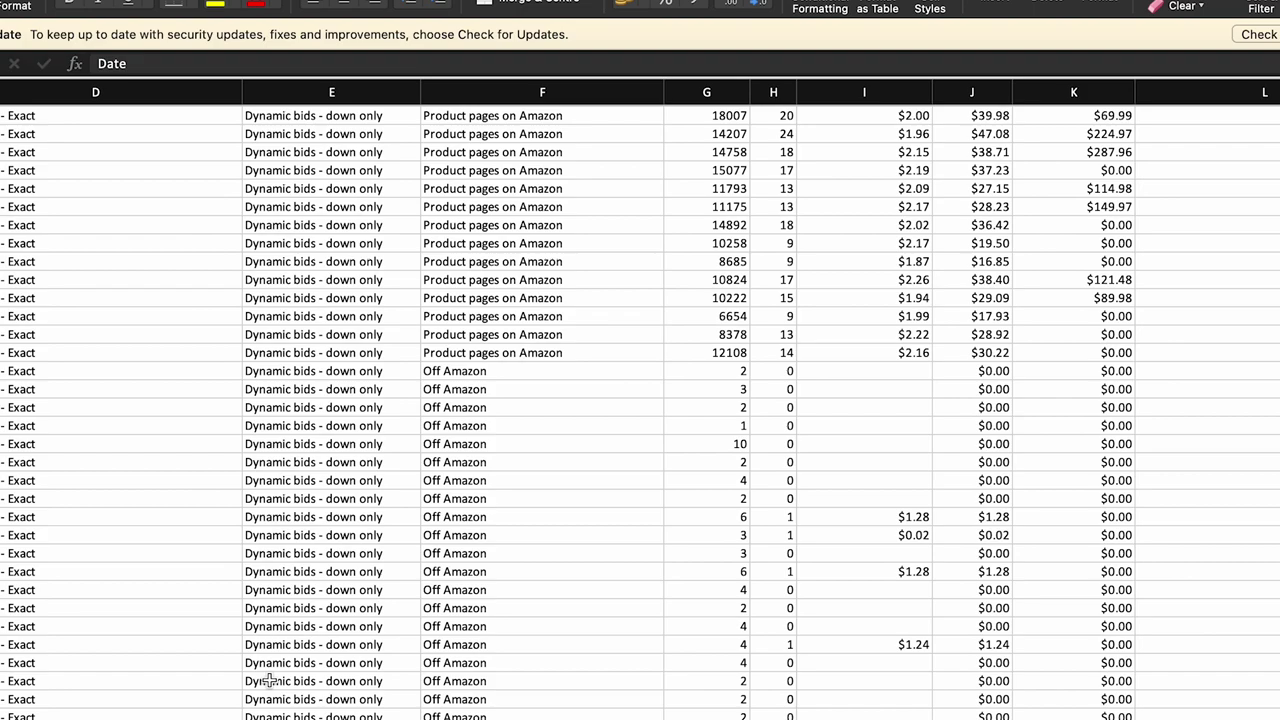
{"action": "scroll", "coordinate": [268, 680], "scroll_direction": "up", "scroll_amount": 5}
{"action": "scroll", "coordinate": [268, 680], "scroll_direction": "right", "scroll_amount": 3}
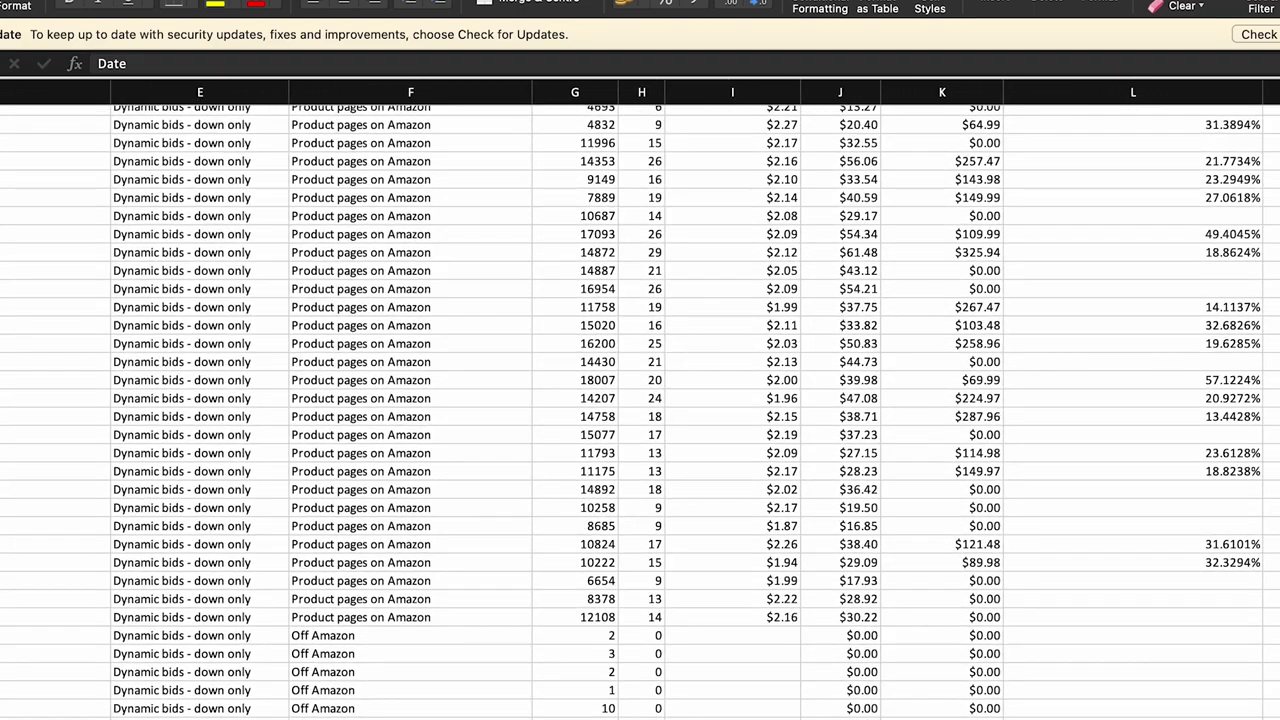
{"action": "scroll", "coordinate": [748, 528], "scroll_direction": "up", "scroll_amount": 1}
{"action": "scroll", "coordinate": [748, 528], "scroll_direction": "right", "scroll_amount": 2}
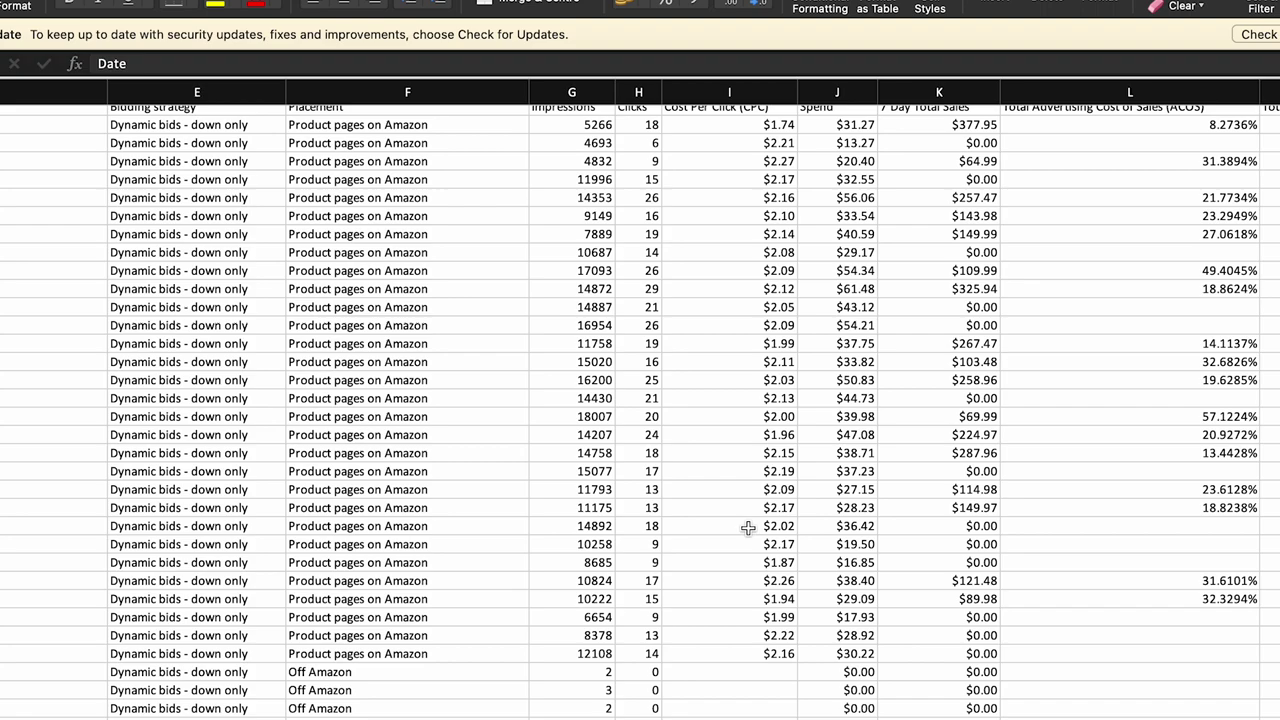
{"action": "scroll", "coordinate": [748, 528], "scroll_direction": "right", "scroll_amount": 2}
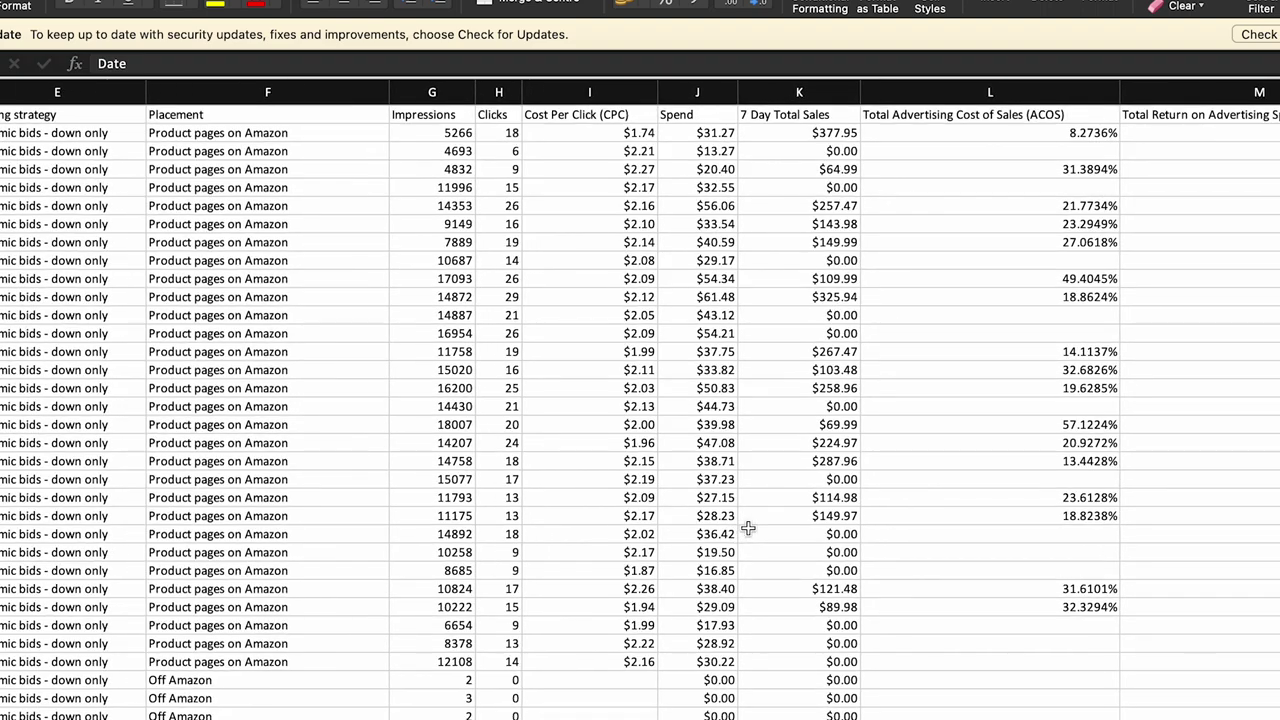
{"action": "scroll", "coordinate": [748, 528], "scroll_direction": "left", "scroll_amount": 2}
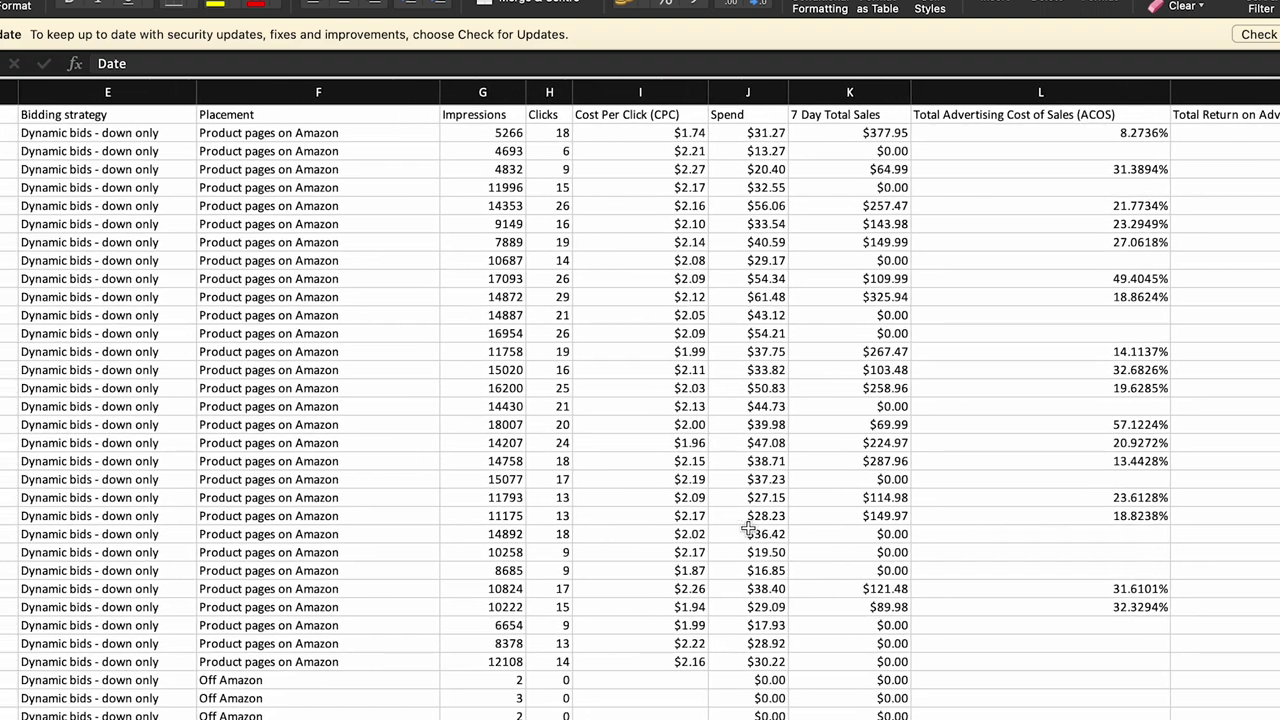
{"action": "scroll", "coordinate": [748, 528], "scroll_direction": "left", "scroll_amount": 3}
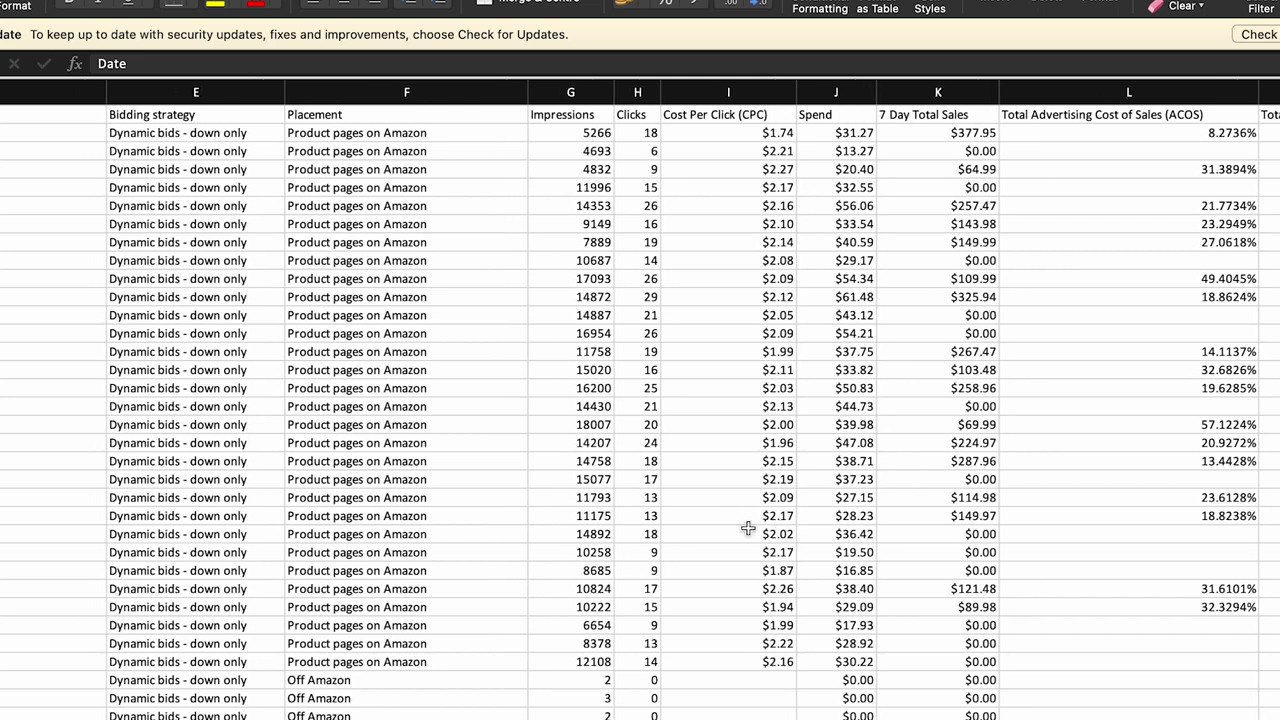
{"action": "scroll", "coordinate": [748, 528], "scroll_direction": "left", "scroll_amount": 1}
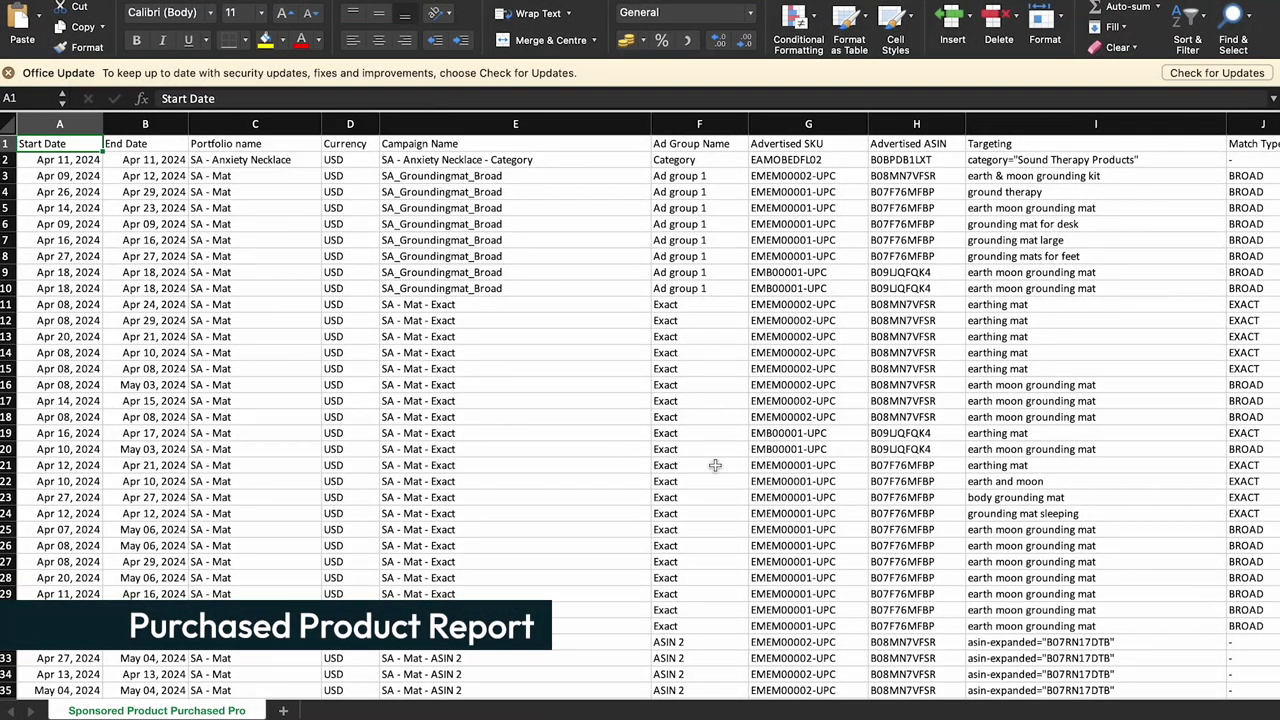
Scroll the purchased product report right to Purchased ASIN and the 7 Day Other SKU Units, Orders and Sales columns
{"action": "scroll", "coordinate": [715, 465], "scroll_direction": "right", "scroll_amount": 5}
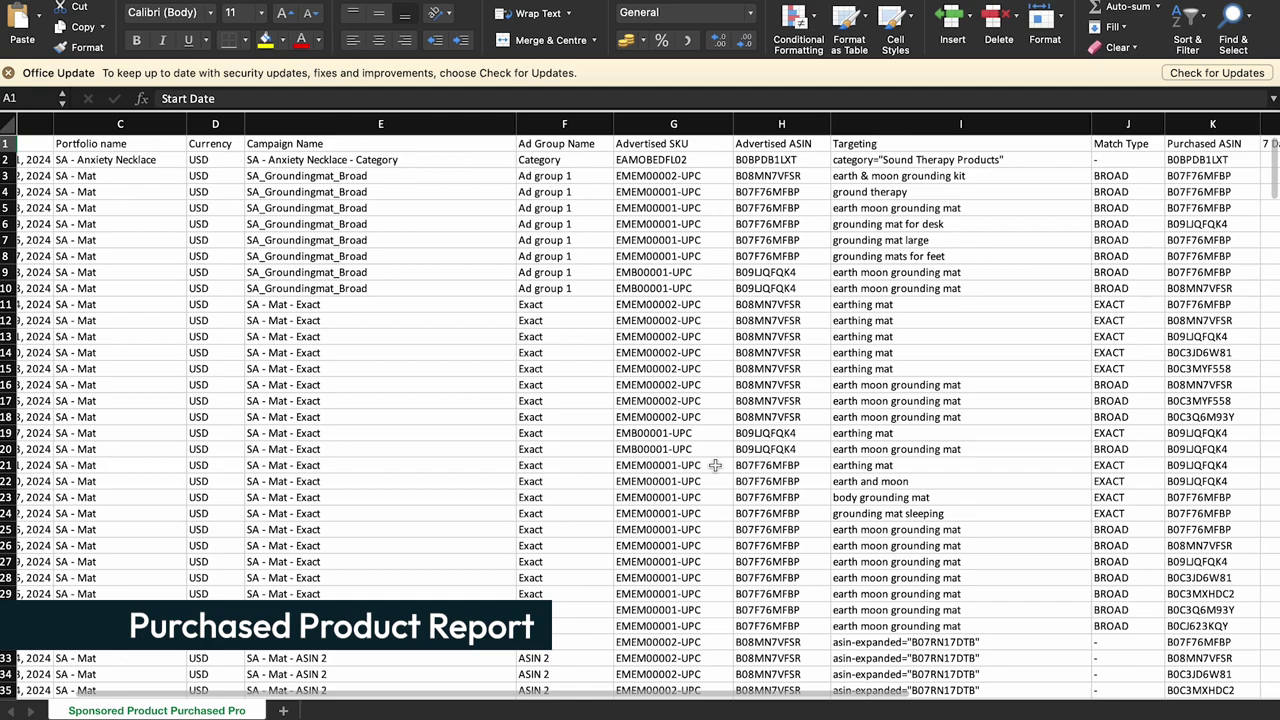
{"action": "scroll", "coordinate": [715, 465], "scroll_direction": "right", "scroll_amount": 4}
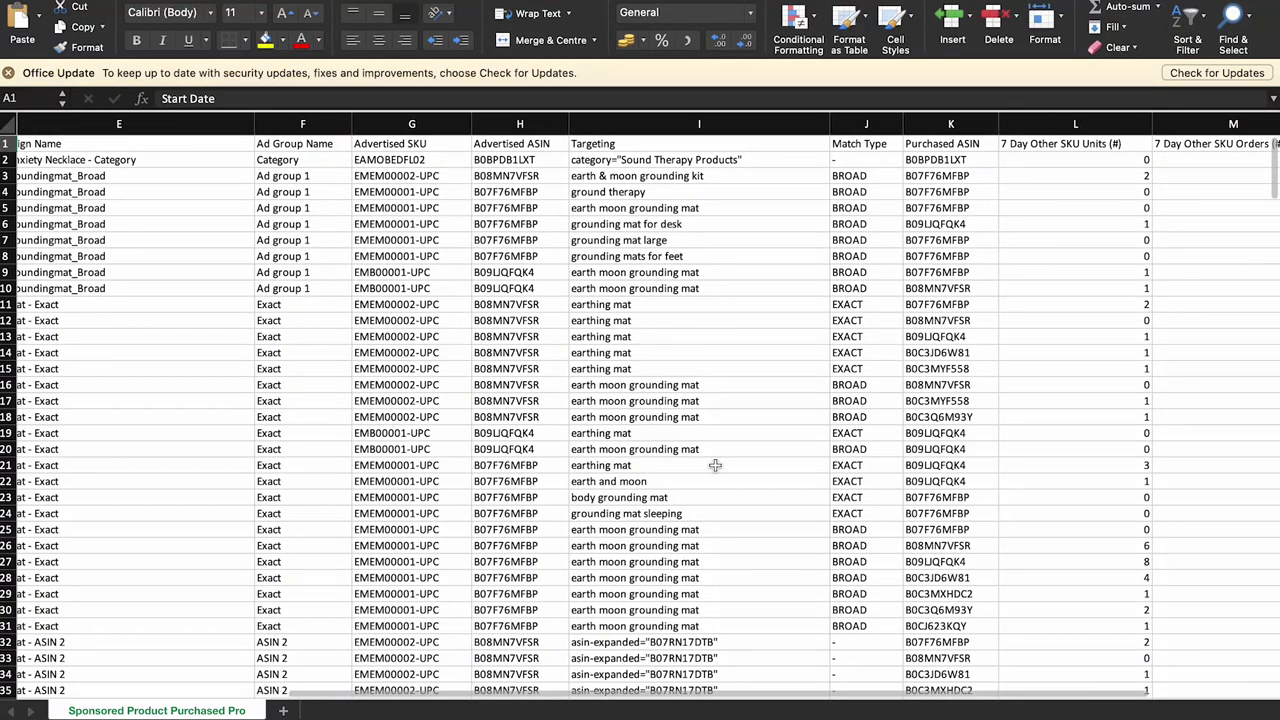
{"action": "scroll", "coordinate": [715, 465], "scroll_direction": "right", "scroll_amount": 3}
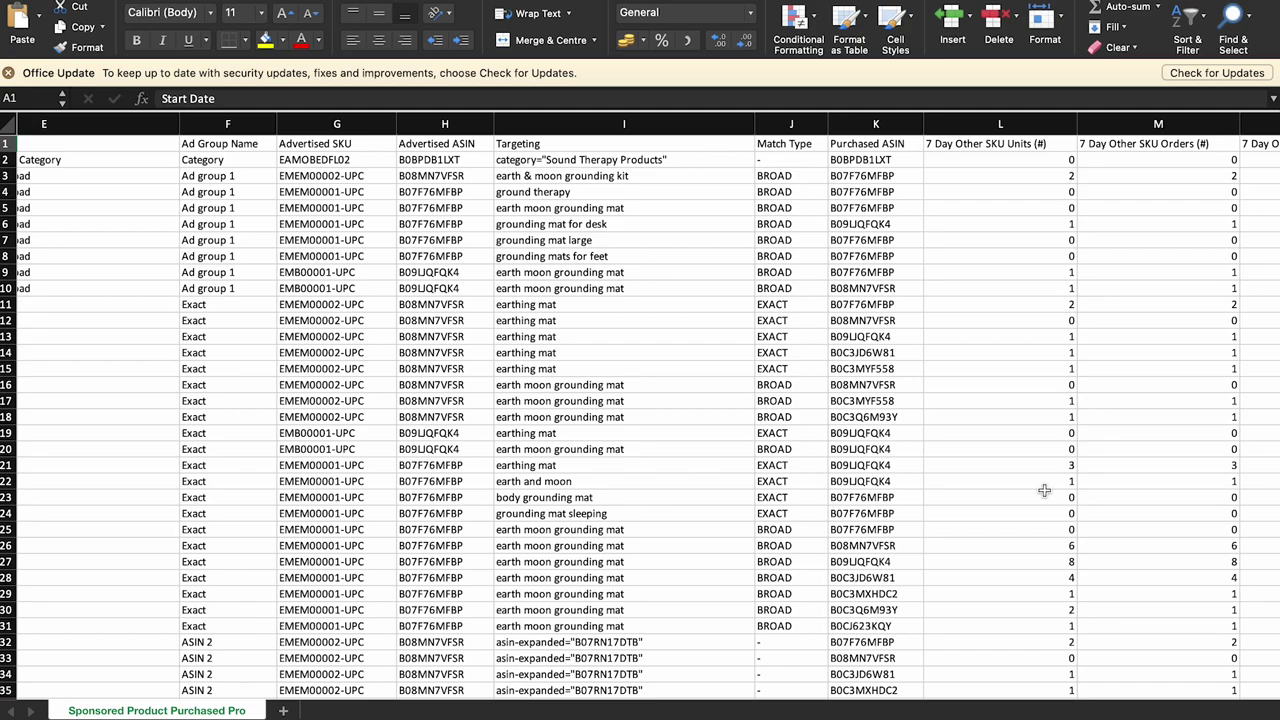
{"action": "scroll", "coordinate": [1044, 490], "scroll_direction": "left", "scroll_amount": 3}
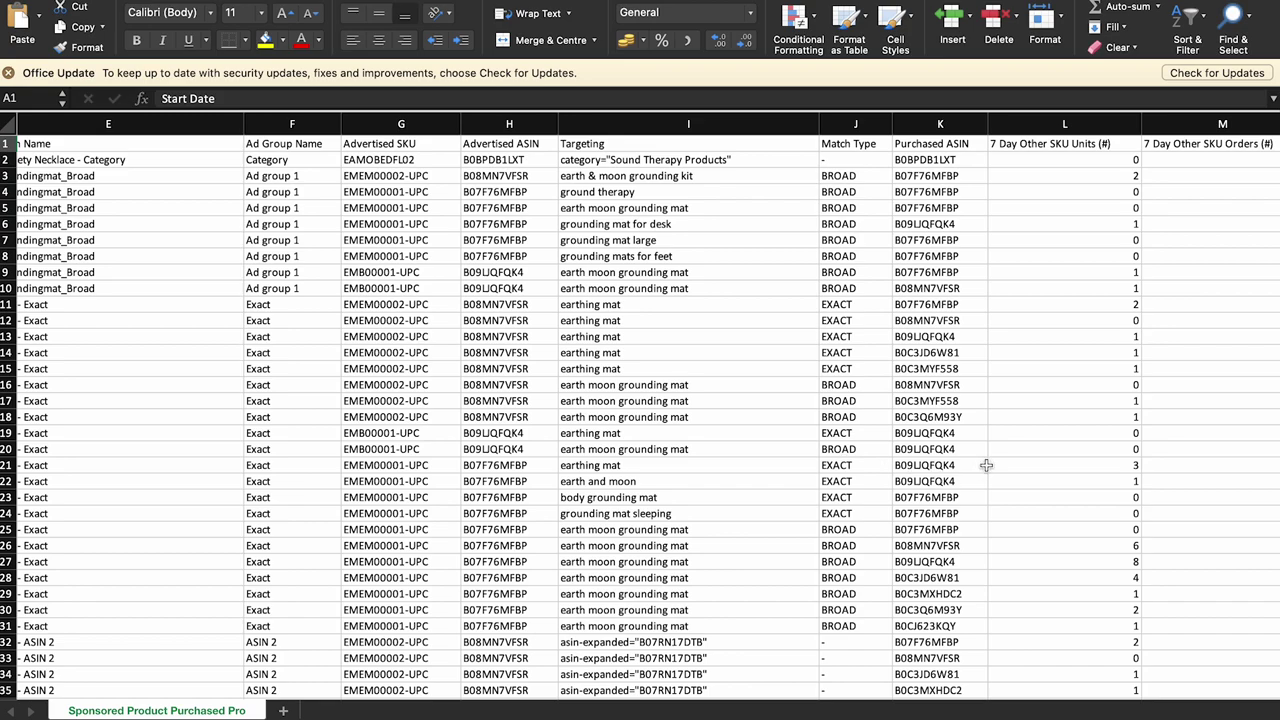
{"action": "scroll", "coordinate": [1039, 451], "scroll_direction": "right", "scroll_amount": 5}
{"action": "scroll", "coordinate": [1039, 451], "scroll_direction": "right", "scroll_amount": 4}
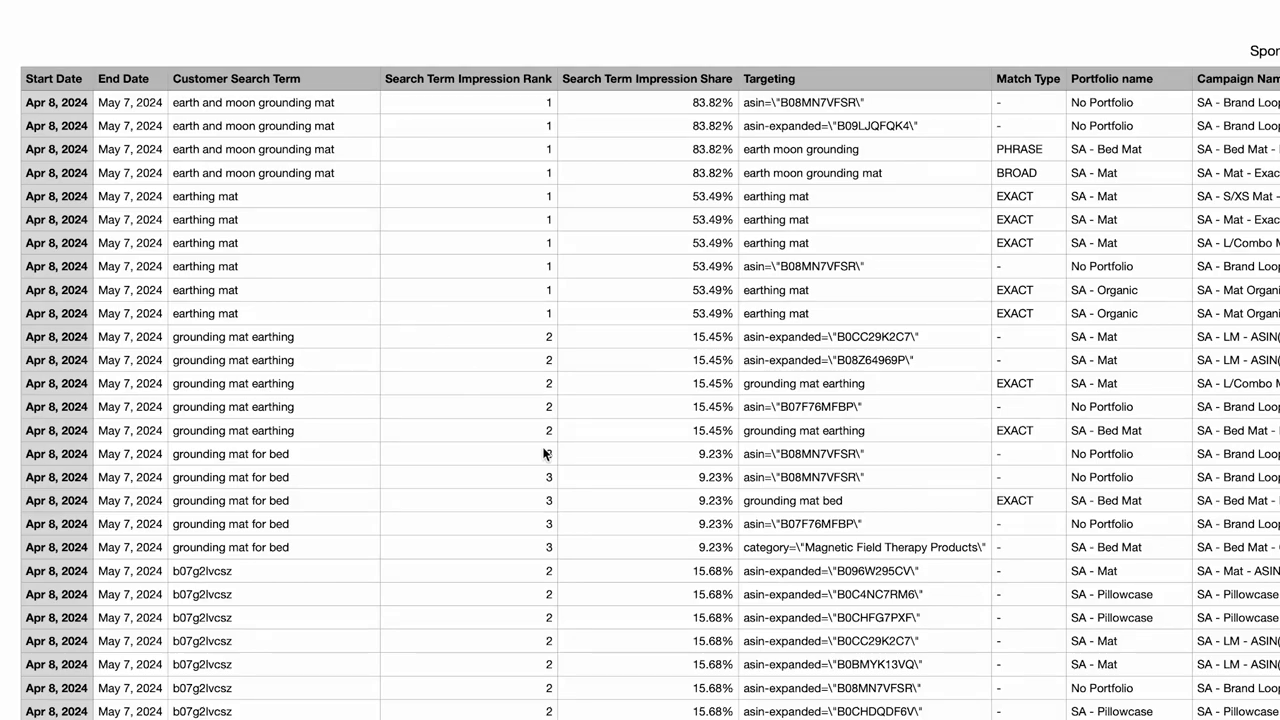
Scroll across the impression share report's columns, from Impression Rank and Share through Clicks to 7 Day Total Sales
{"action": "scroll", "coordinate": [896, 509], "scroll_direction": "right", "scroll_amount": 2}
{"action": "scroll", "coordinate": [896, 516], "scroll_direction": "right", "scroll_amount": 2}
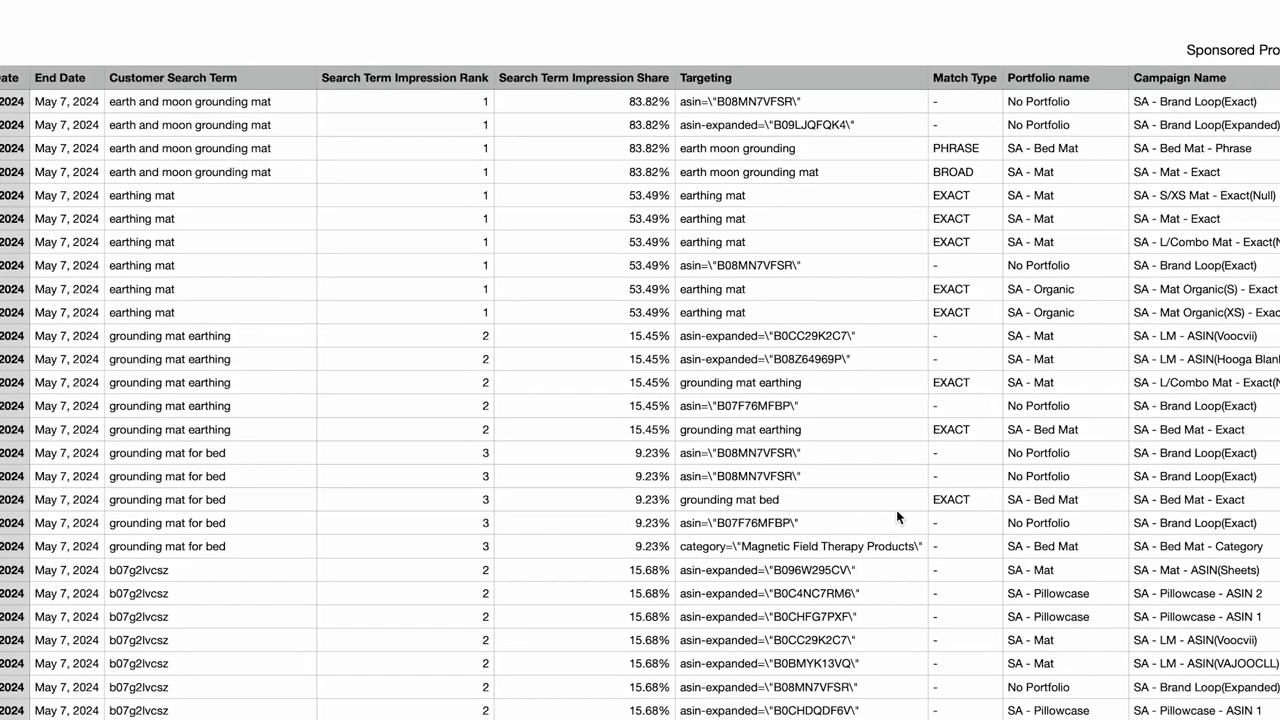
{"action": "scroll", "coordinate": [896, 512], "scroll_direction": "right", "scroll_amount": 4}
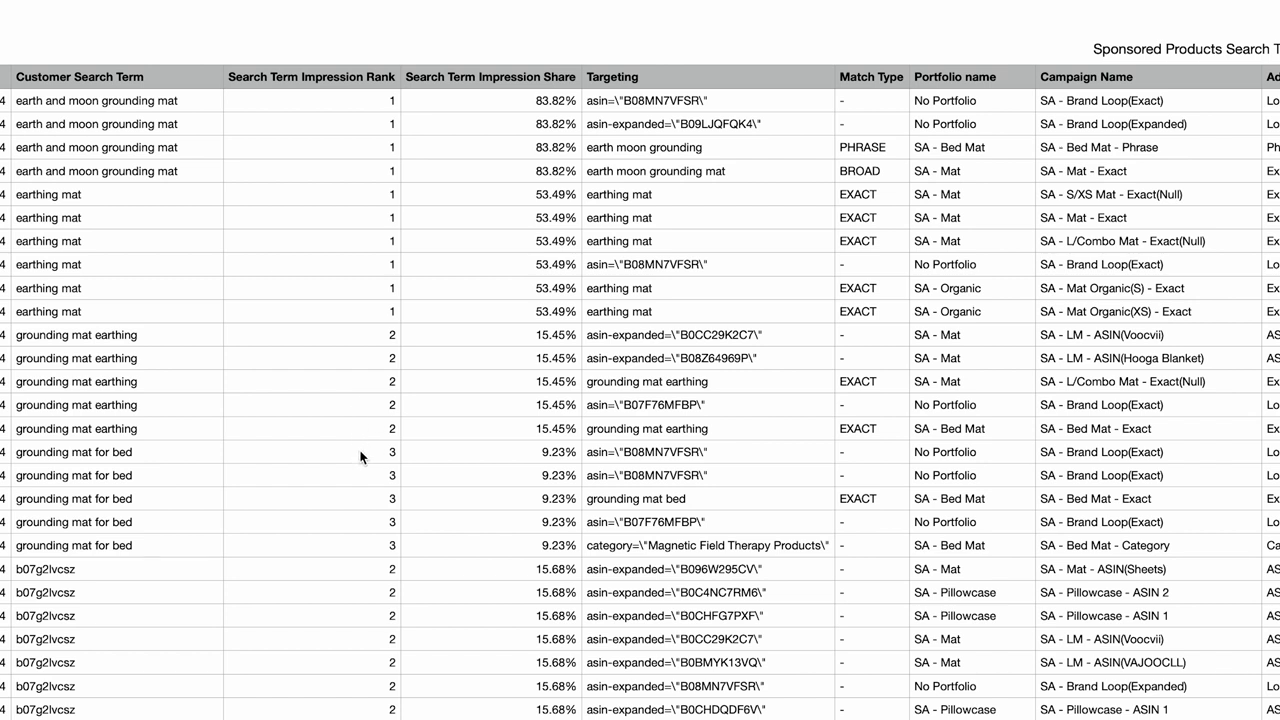
{"action": "scroll", "coordinate": [363, 402], "scroll_direction": "left", "scroll_amount": 2}
{"action": "scroll", "coordinate": [363, 402], "scroll_direction": "down", "scroll_amount": 8}
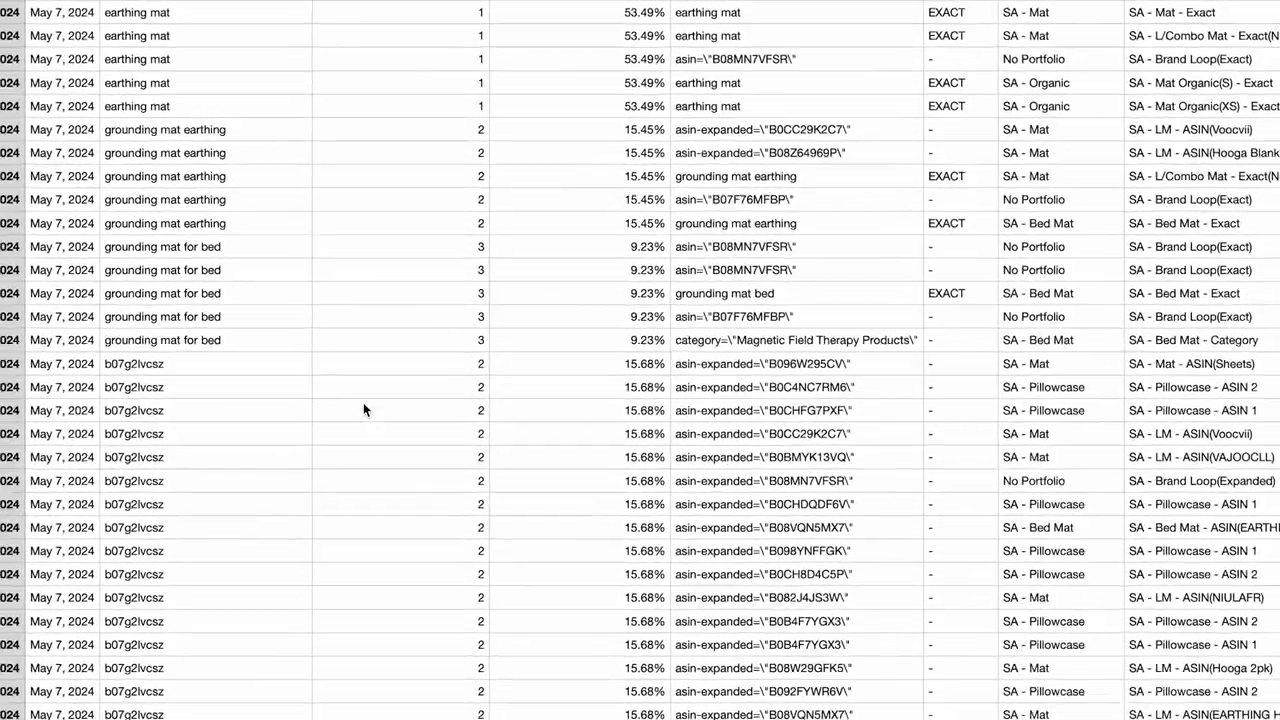
{"action": "scroll", "coordinate": [476, 520], "scroll_direction": "down", "scroll_amount": 4}
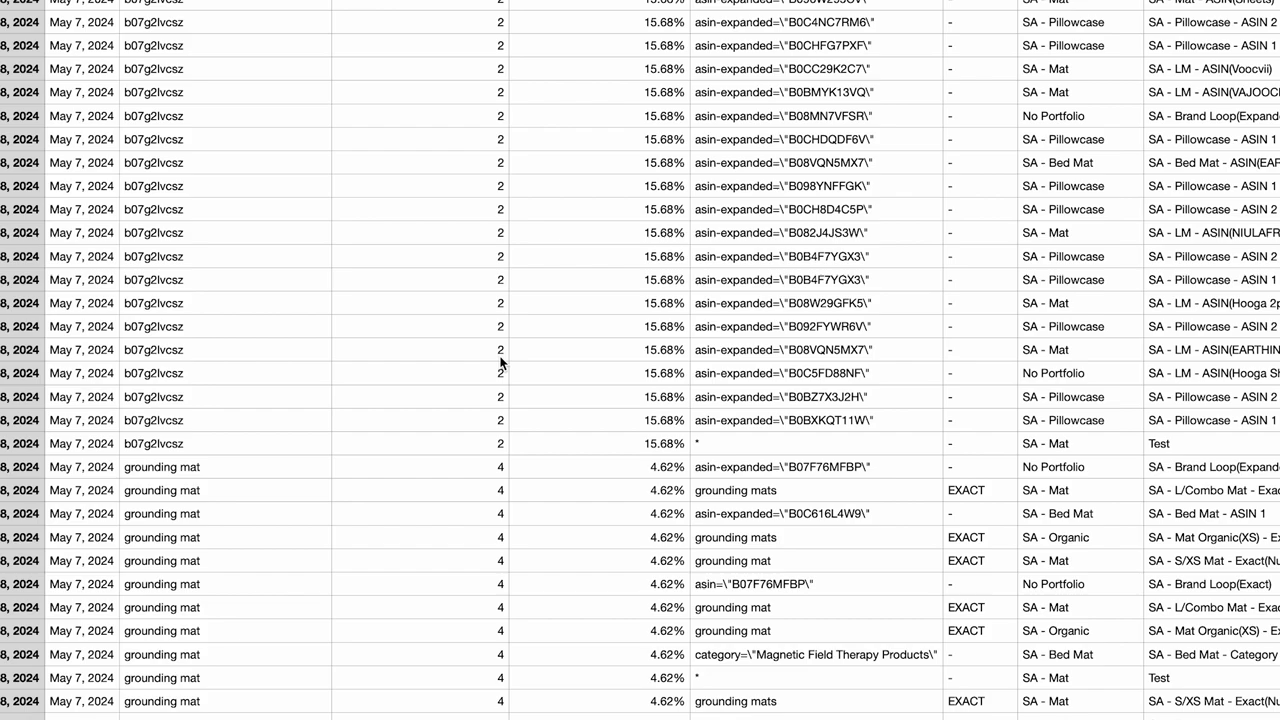
{"action": "scroll", "coordinate": [503, 363], "scroll_direction": "up", "scroll_amount": 5}
{"action": "scroll", "coordinate": [503, 363], "scroll_direction": "up", "scroll_amount": 6}
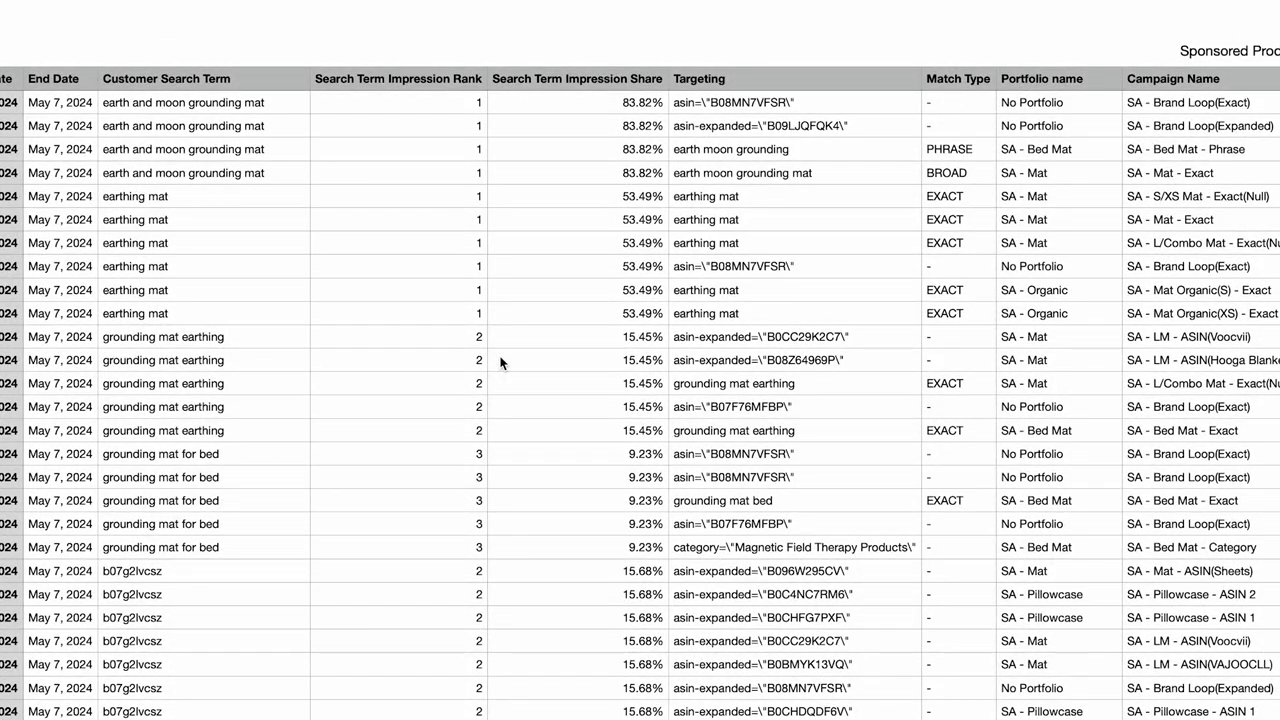
{"action": "scroll", "coordinate": [736, 350], "scroll_direction": "right", "scroll_amount": 2}
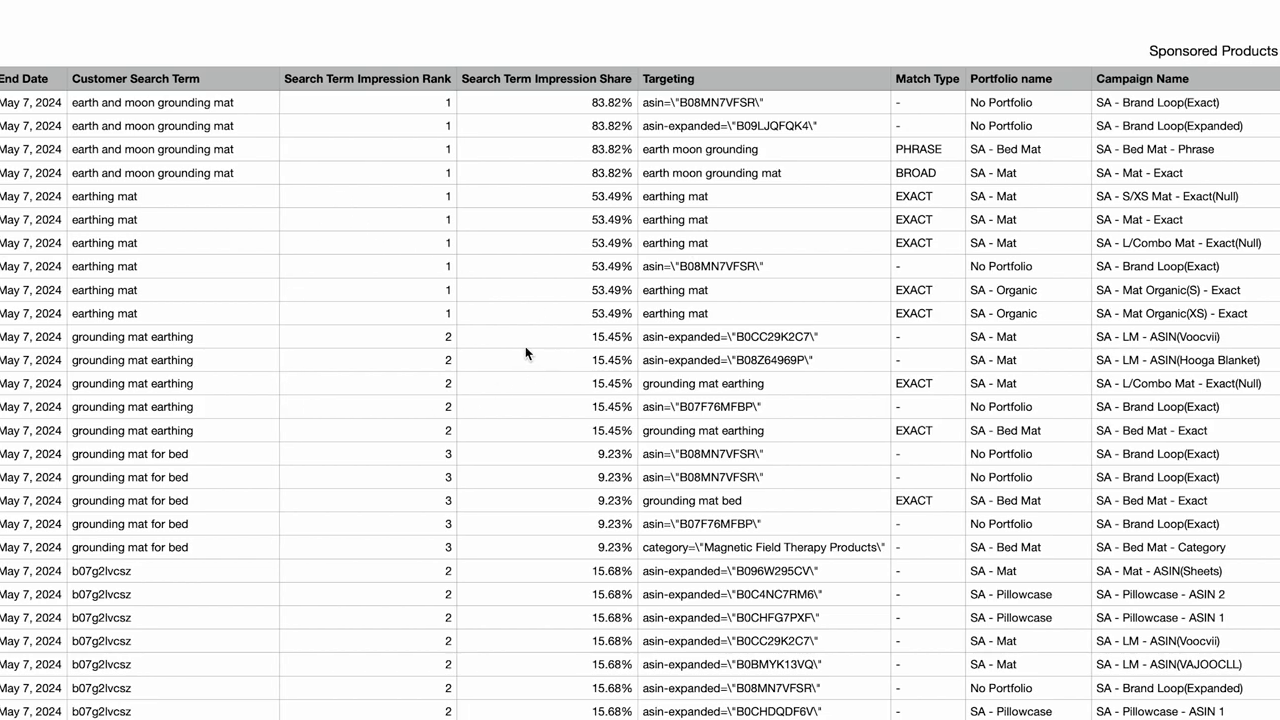
{"action": "scroll", "coordinate": [1084, 401], "scroll_direction": "right", "scroll_amount": 5}
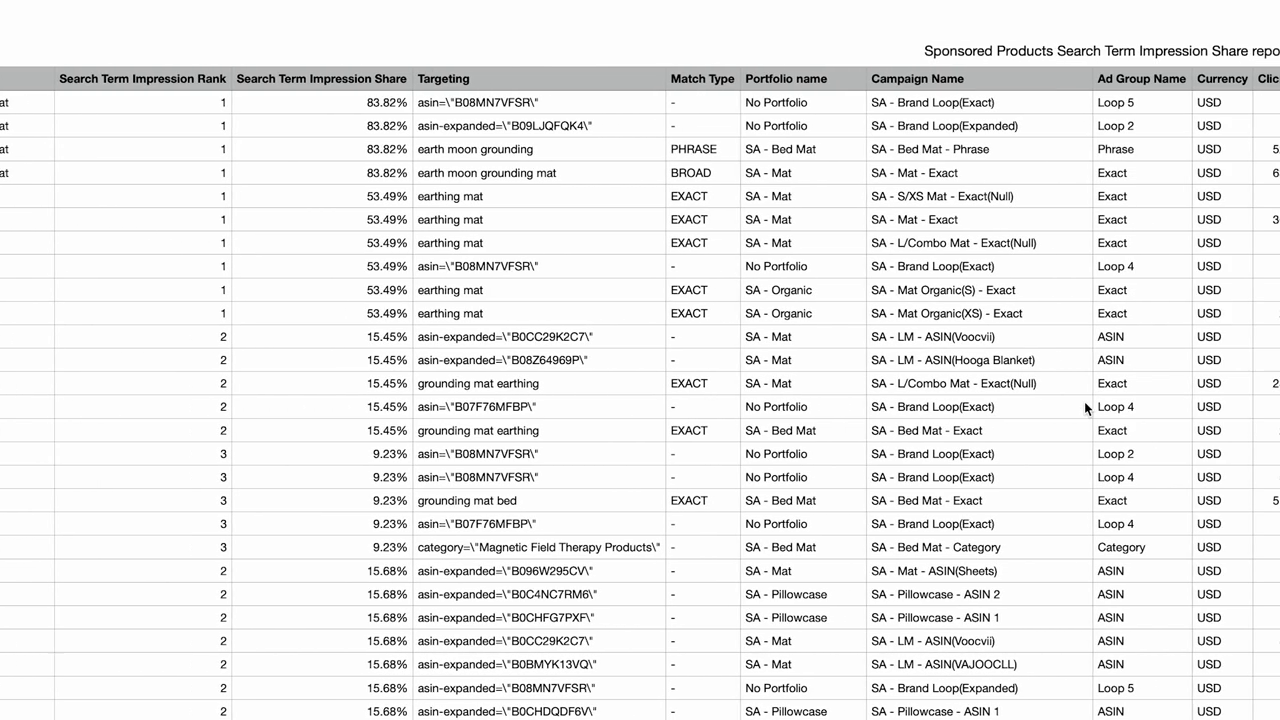
{"action": "scroll", "coordinate": [1084, 406], "scroll_direction": "right", "scroll_amount": 6}
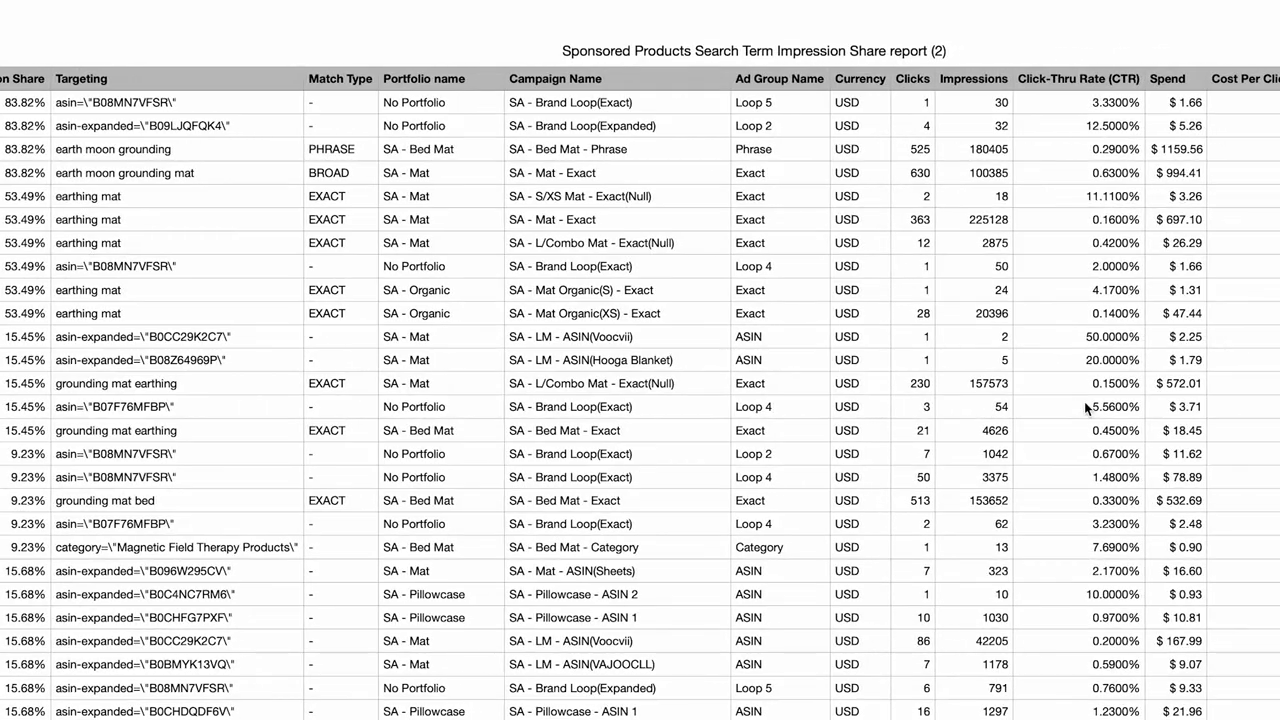
{"action": "scroll", "coordinate": [1084, 406], "scroll_direction": "right", "scroll_amount": 4}
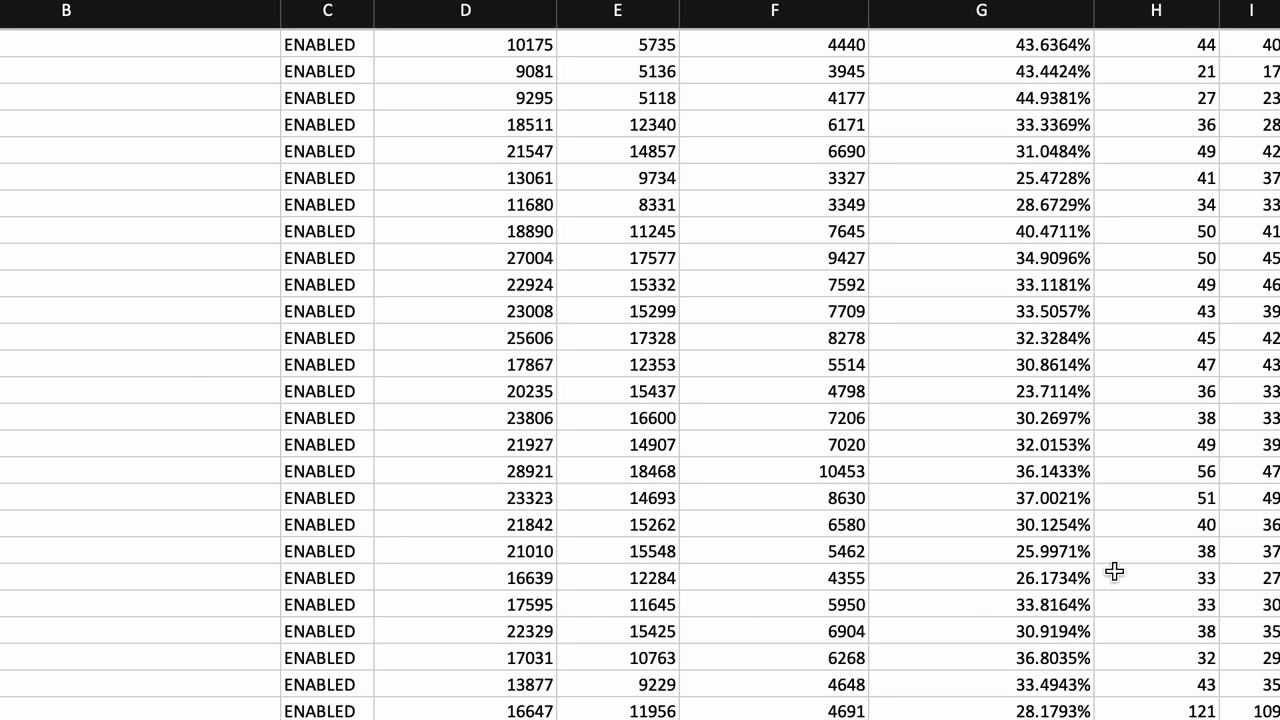
Scroll up to the header row showing Status, Gross Impressions, Invalid Impressions and Invalid Impression Rate
{"action": "scroll", "coordinate": [1158, 562], "scroll_direction": "up", "scroll_amount": 1}
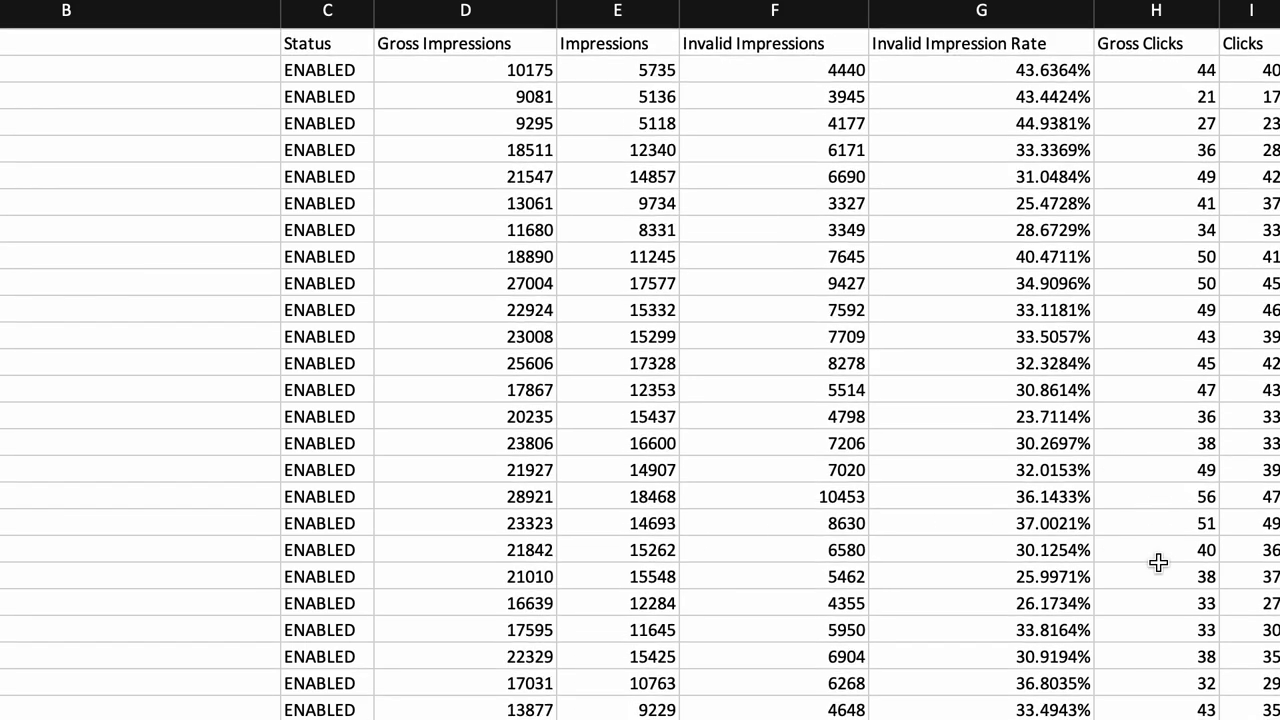